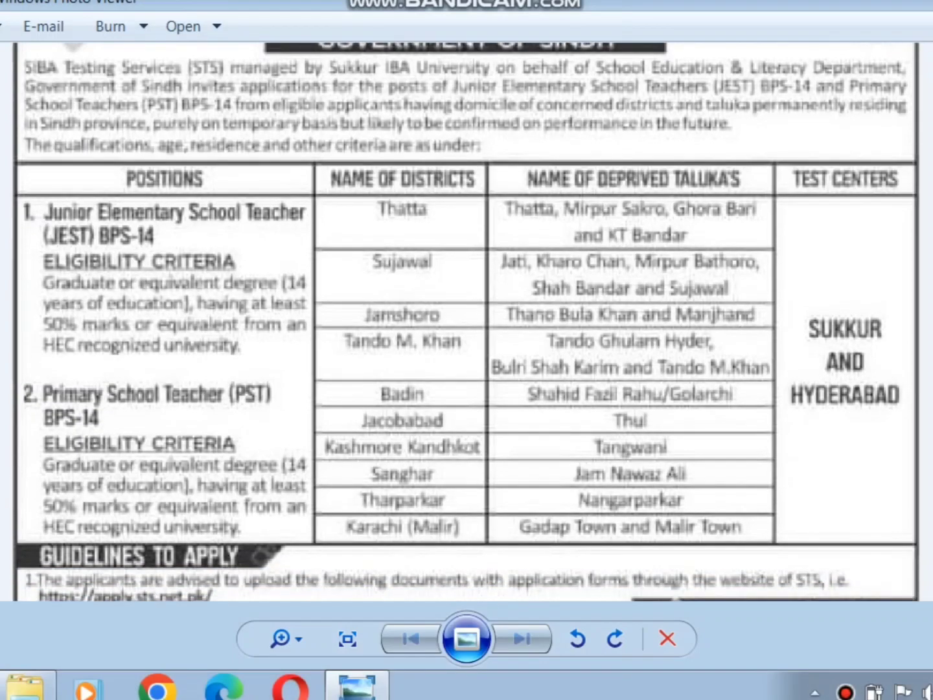
# Step: Read the teacher recruitment advertisement's eligible districts, application guidelines and required documents, and close the image
pyautogui.press('Down')
pyautogui.press('Down')
pyautogui.press('Down')
pyautogui.press('Down')
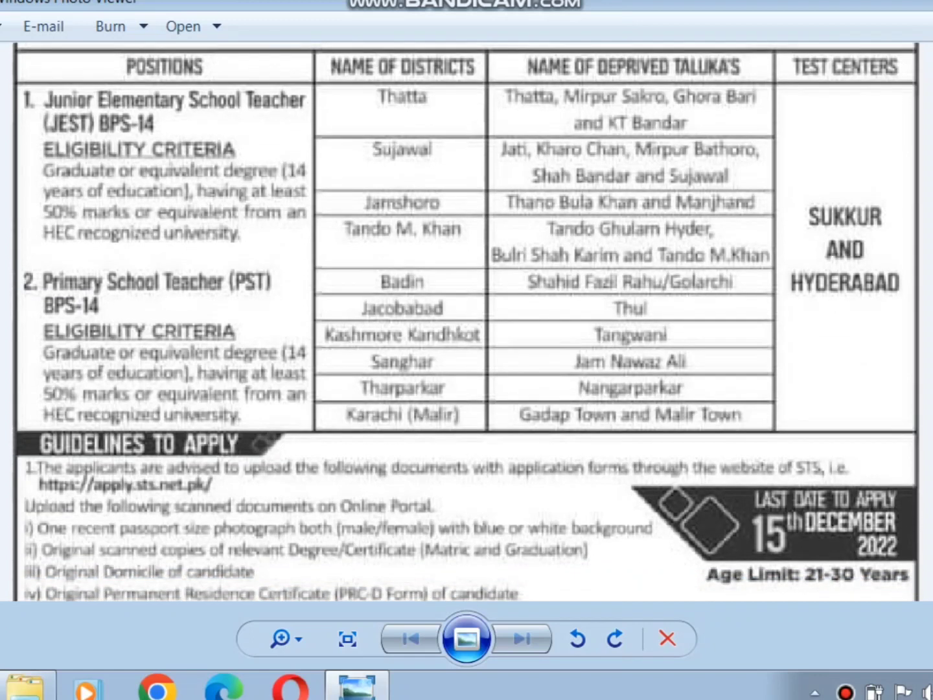
pyautogui.press('Down')
pyautogui.press('Down')
pyautogui.press('Down')
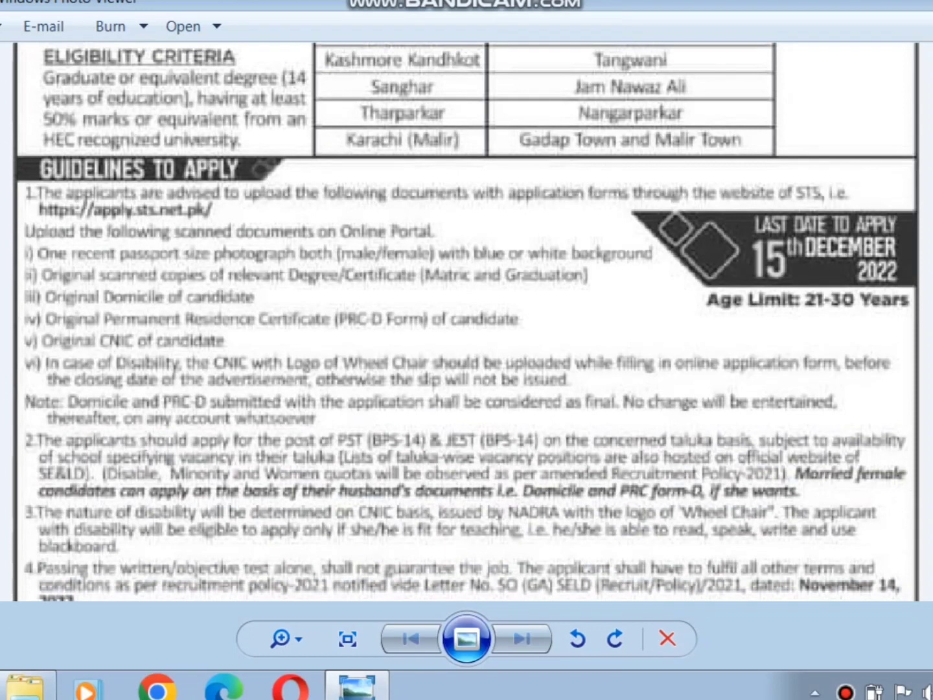
pyautogui.hotkey('alt', 'F4')
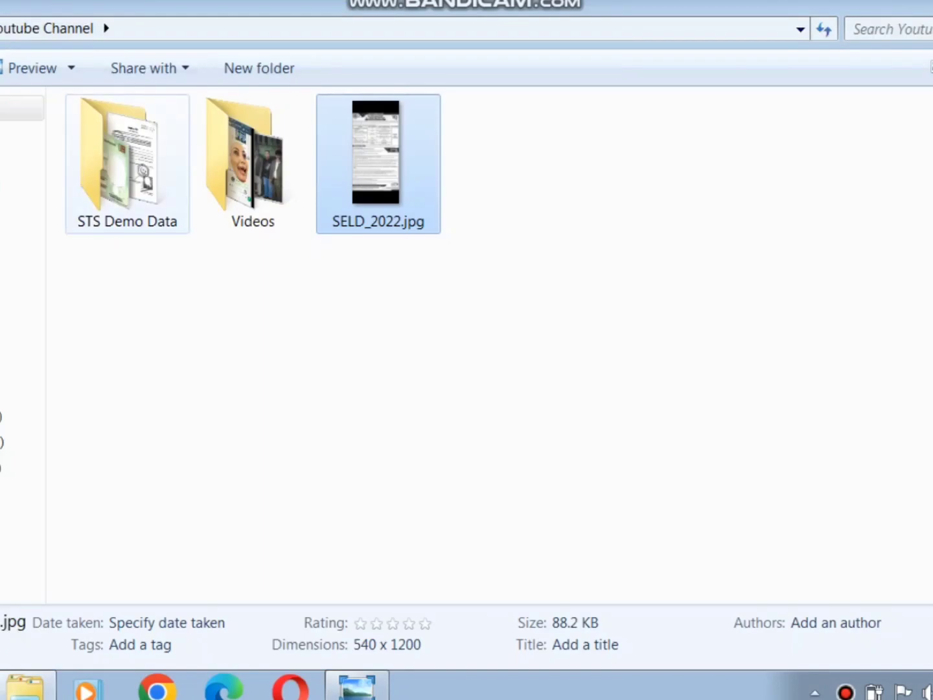
# Step: Open the STS Demo Data folder inside the Youtube Channel folder
pyautogui.moveTo(472, 366); pyautogui.dragTo(194, 305)
pyautogui.doubleClick(127, 163)
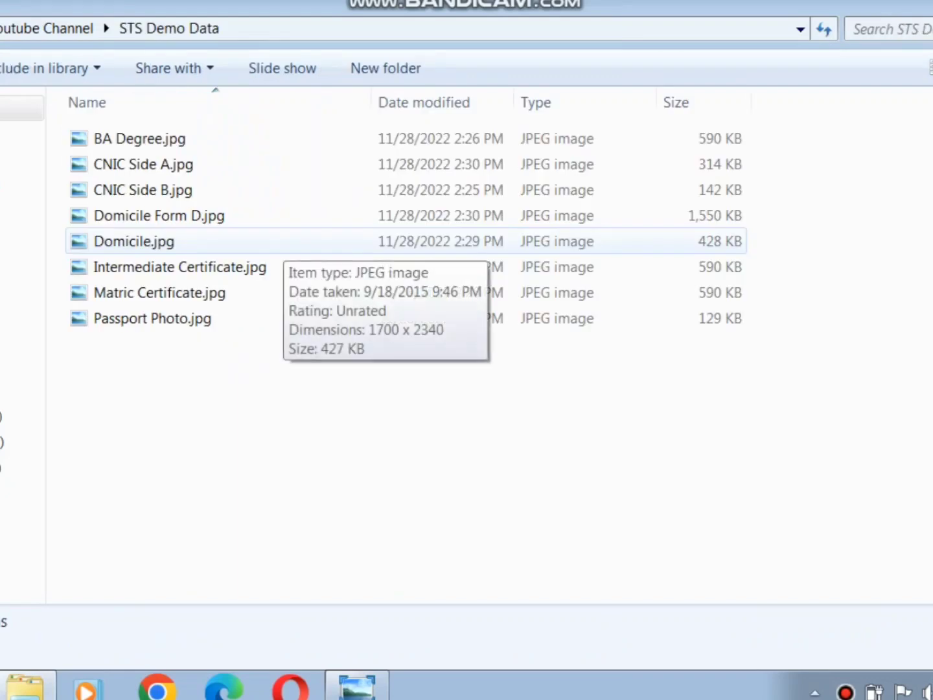
pyautogui.press('BackSpace')
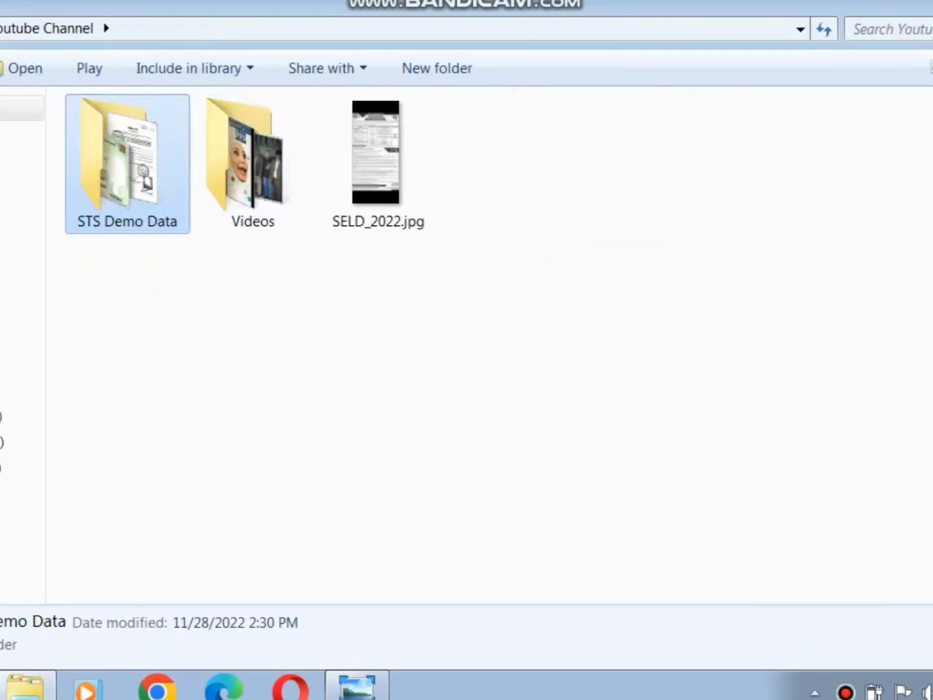
pyautogui.press('Return')
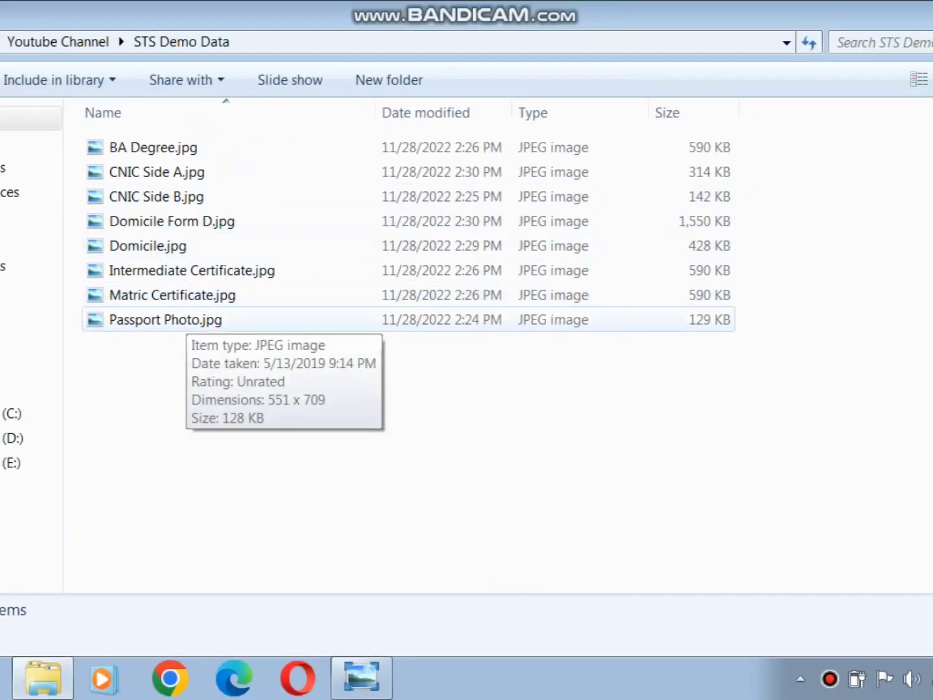
# Step: View Matric Certificate.jpg enlarged to check the scan, and close it
pyautogui.click(185, 294)
pyautogui.press('Return')
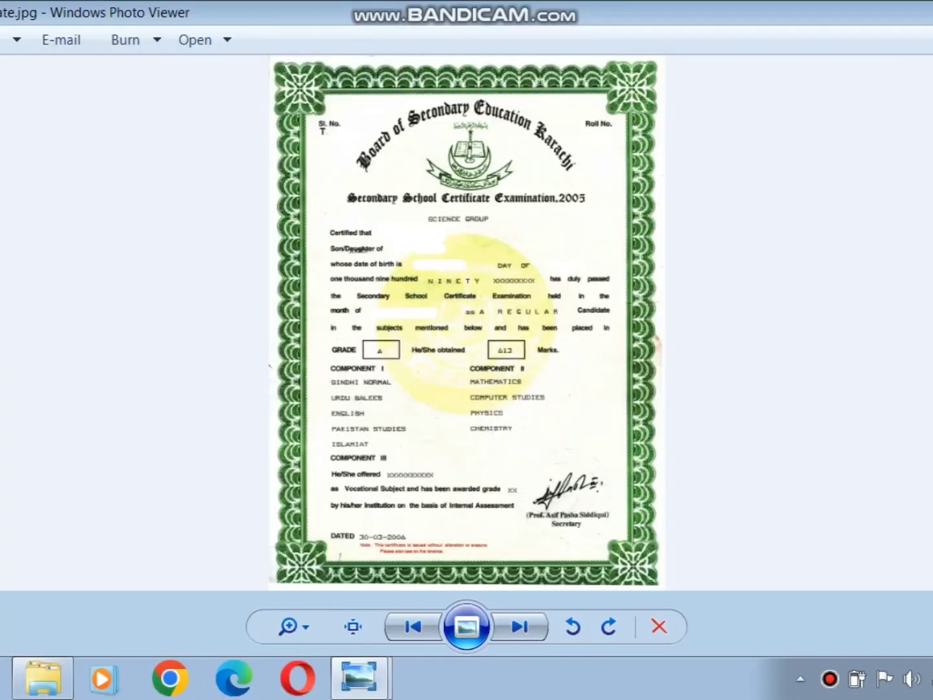
pyautogui.scroll(4, 438, 80)
pyautogui.scroll(1, 467, 322)
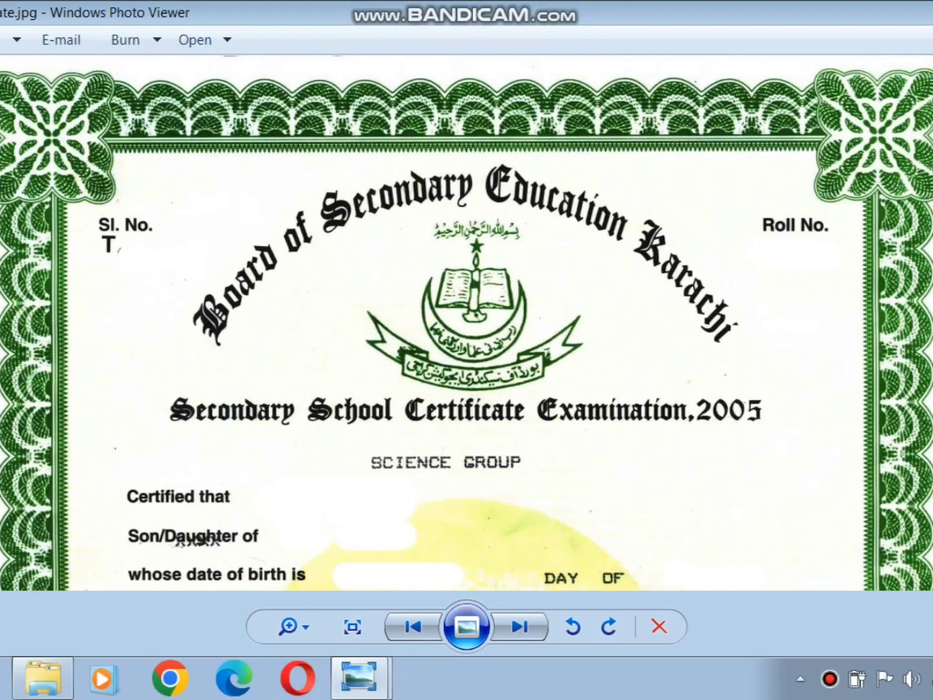
pyautogui.hotkey('alt', 'F4')
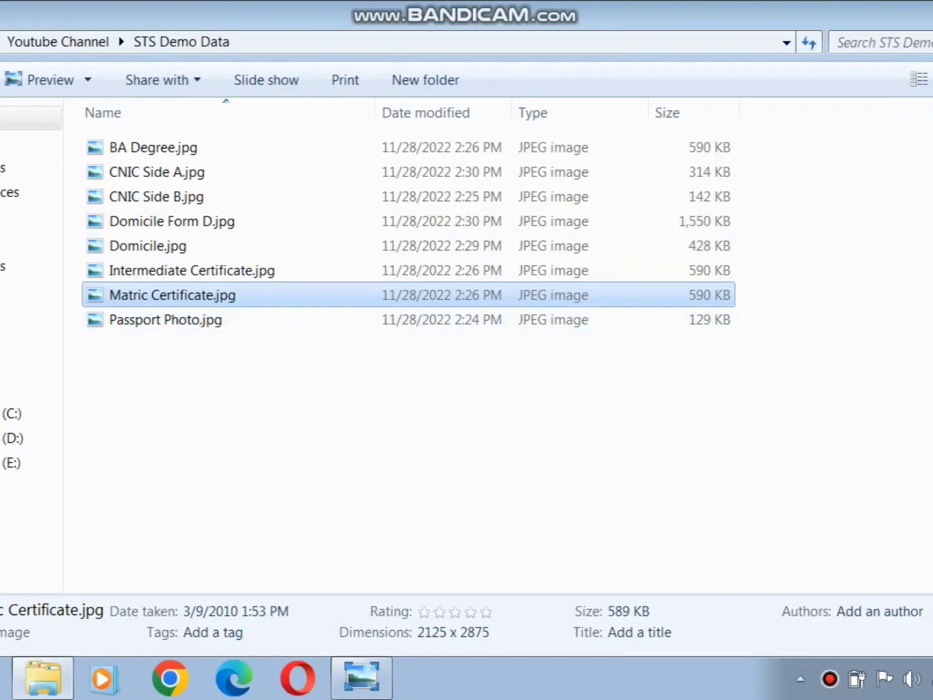
# Step: View BA Degree.jpg enlarged to check the scan, and close it
pyautogui.moveTo(217, 394); pyautogui.dragTo(429, 533)
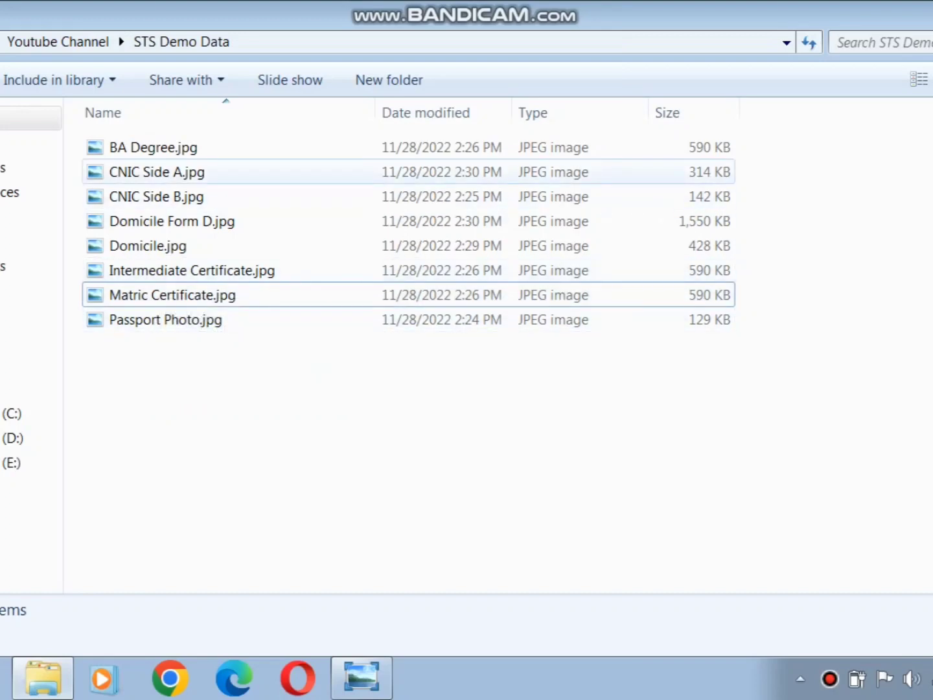
pyautogui.doubleClick(155, 148)
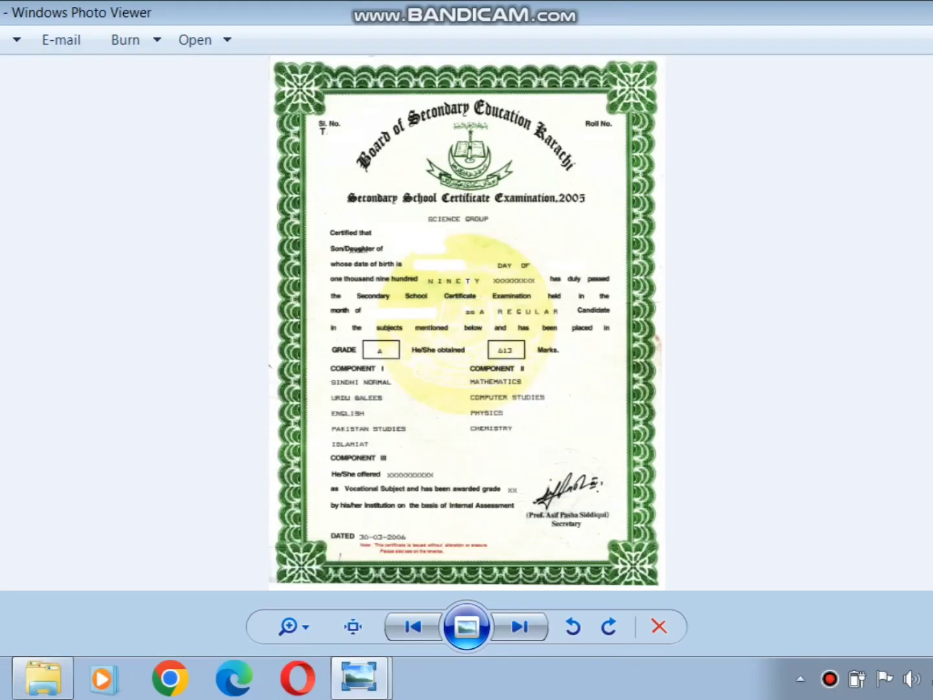
pyautogui.scroll(2, 268, 365)
pyautogui.moveTo(466, 363); pyautogui.dragTo(467, 522)
pyautogui.hotkey('alt', 'F4')
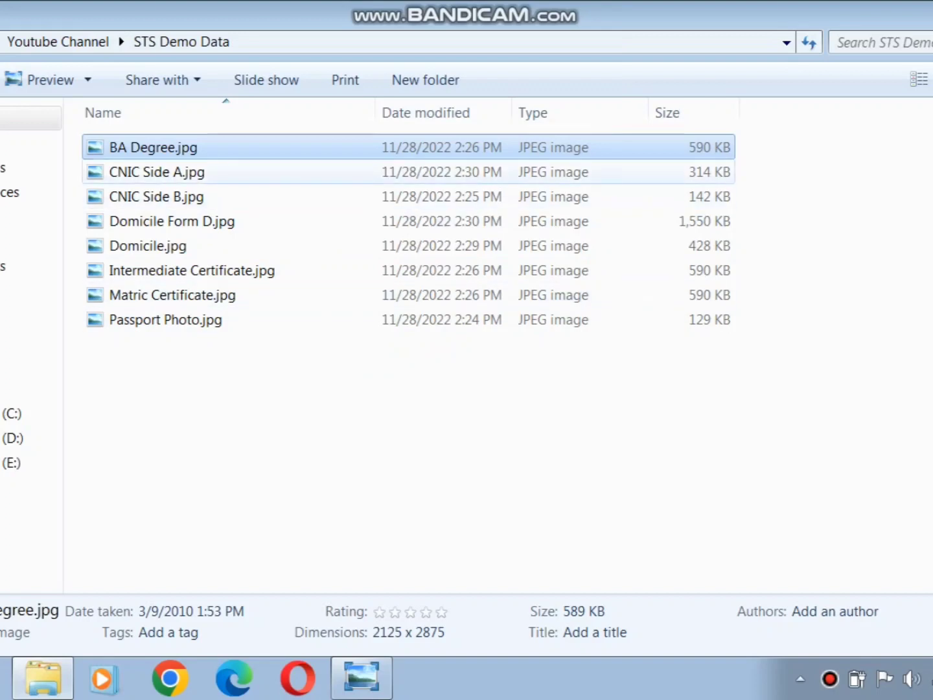
# Step: View the identity card scans, starting with CNIC Side A.jpg and moving on to the following image, and close the viewer
pyautogui.click(157, 172)
pyautogui.press('Return')
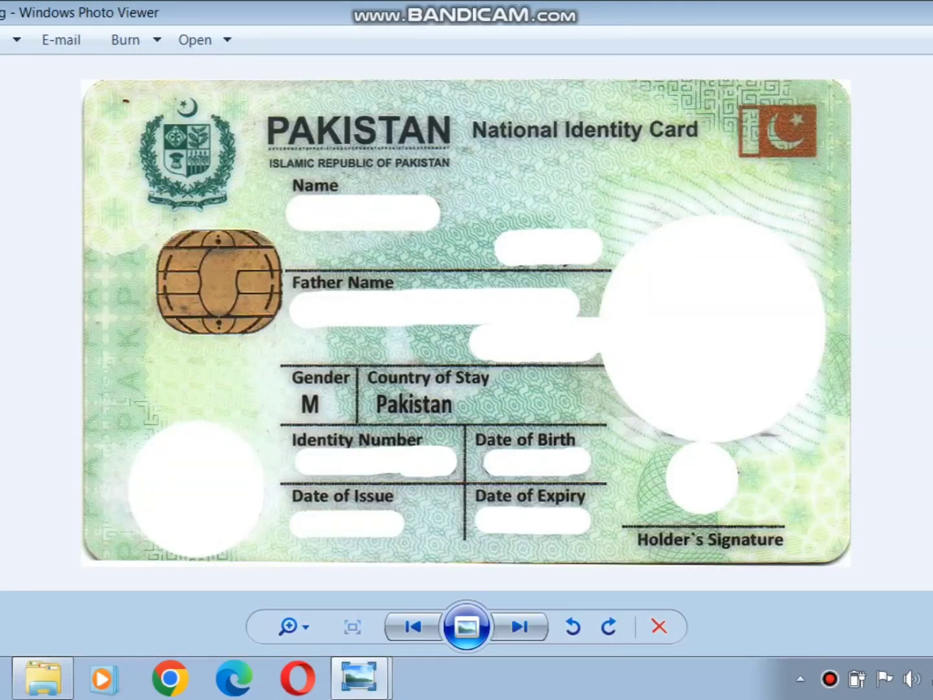
pyautogui.click(520, 627)
pyautogui.hotkey('alt', 'F4')
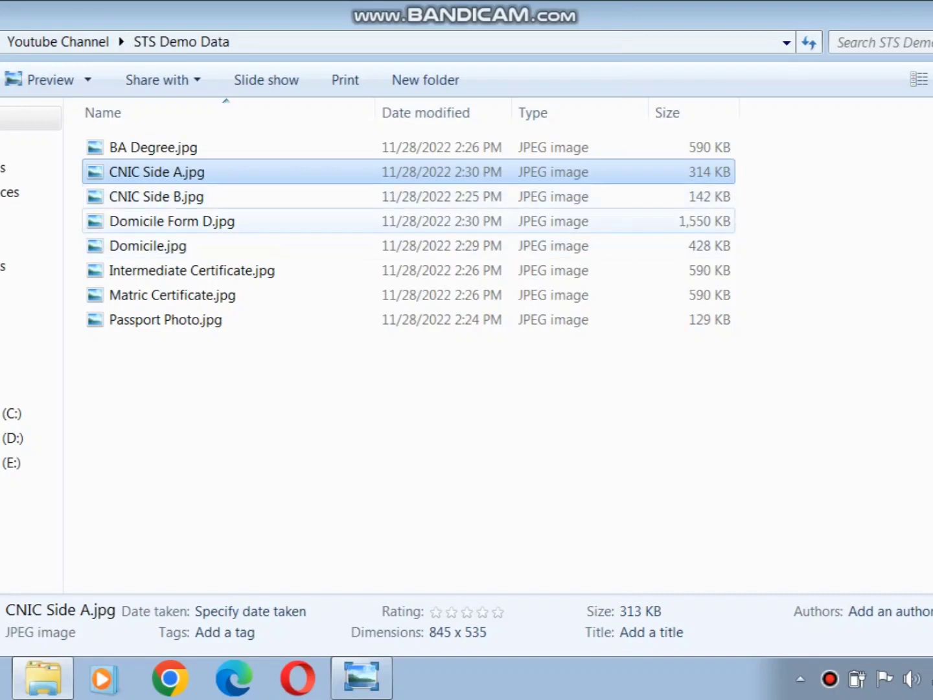
# Step: Check the Domicile.jpg and Domicile Form D.jpg scans by viewing each one enlarged
pyautogui.doubleClick(148, 246)
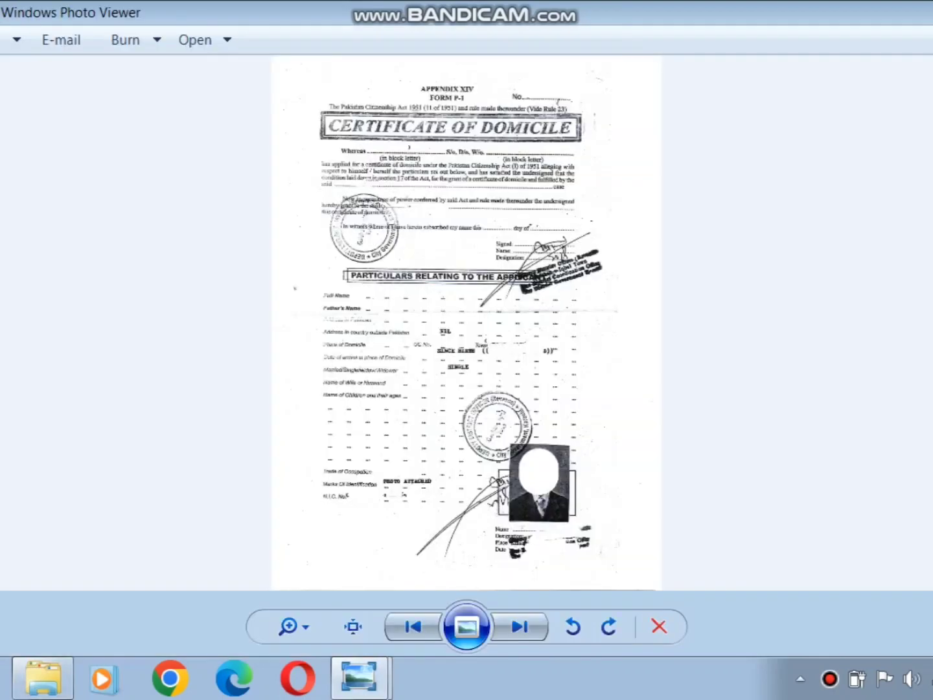
pyautogui.scroll(3, 466, 298)
pyautogui.click(520, 627)
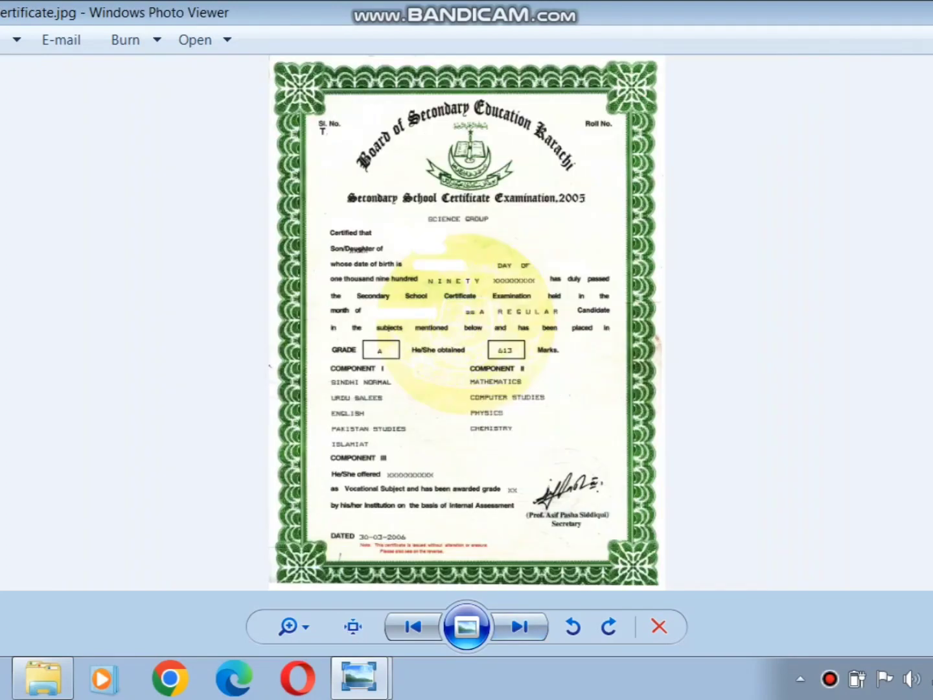
pyautogui.hotkey('alt', 'Tab')
pyautogui.doubleClick(173, 221)
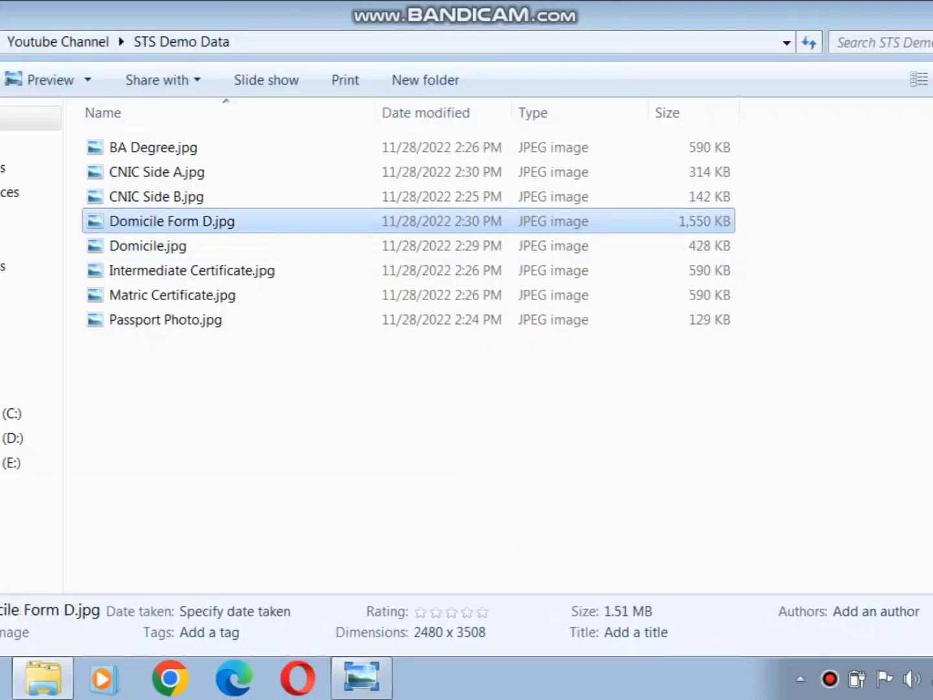
pyautogui.scroll(2, 467, 298)
# Step: Switch to Adobe Photoshop and open Domicile Form D.jpg from the STS Demo Data folder
pyautogui.hotkey('alt', 'Tab')
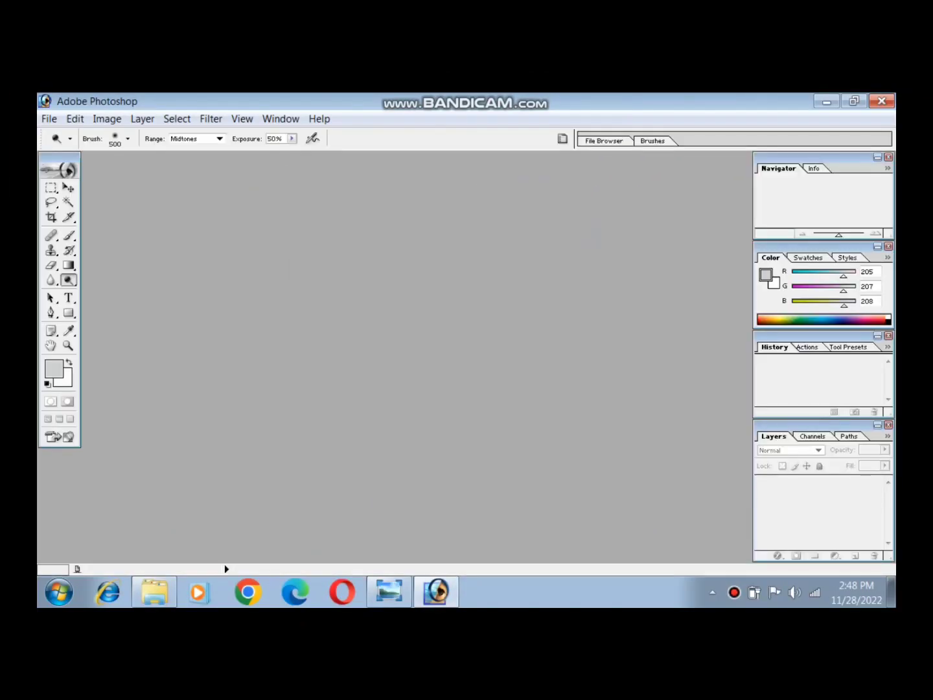
pyautogui.moveTo(436, 592)
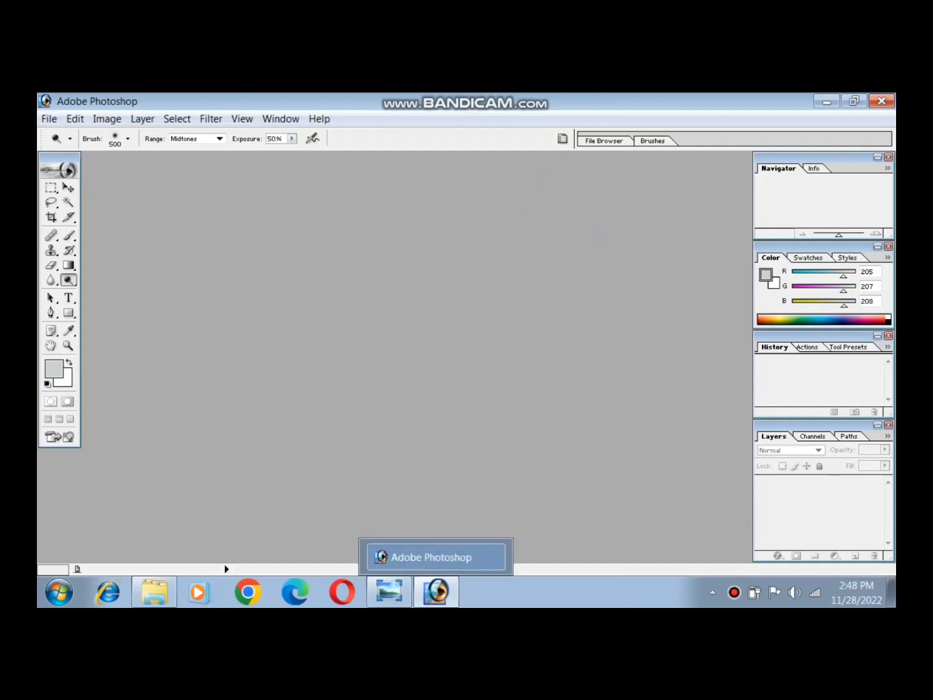
pyautogui.click(50, 118)
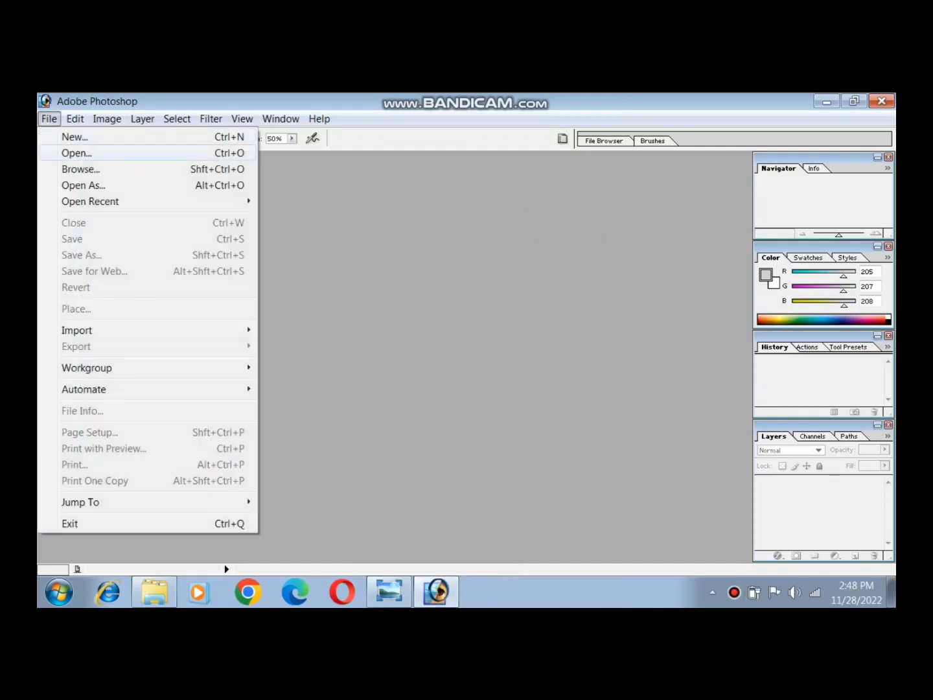
pyautogui.click(76, 153)
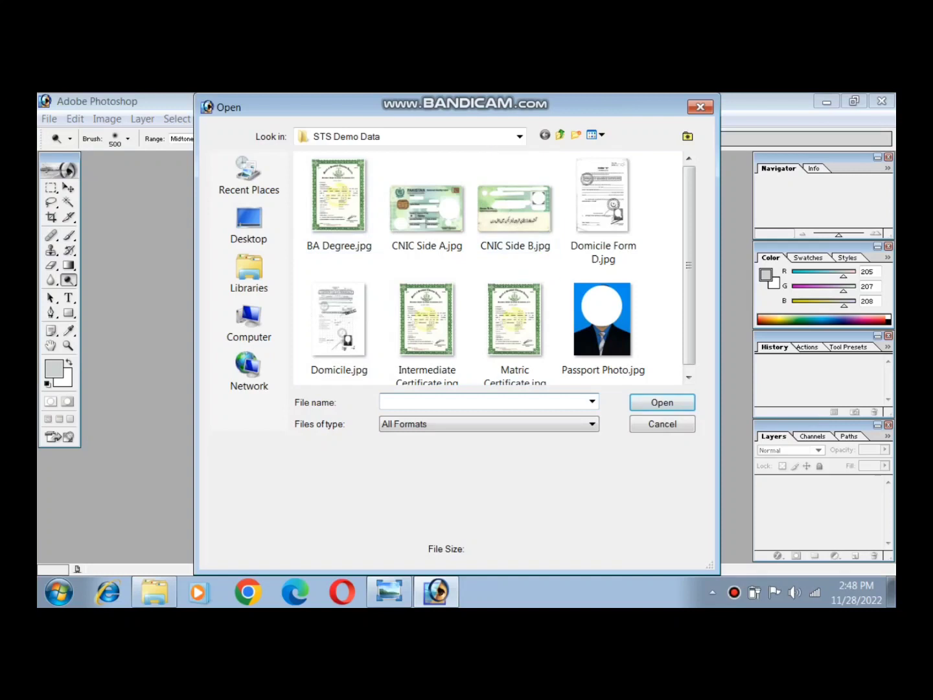
pyautogui.click(602, 210)
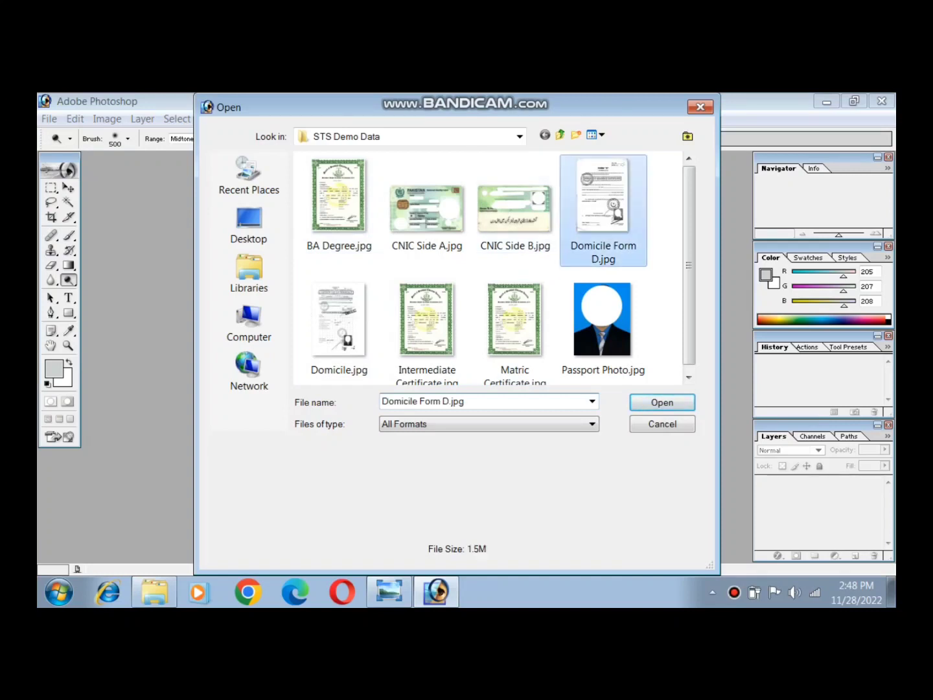
pyautogui.press('Return')
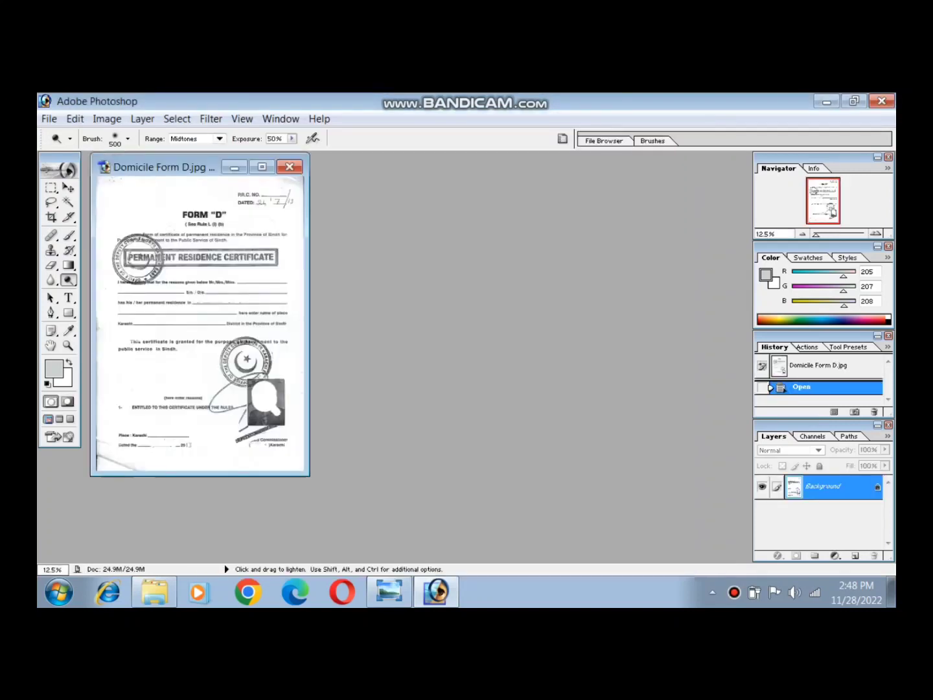
# Step: Save the image as a new JPEG named Domicile Form D Final.jpg with the quality set to 3
pyautogui.click(49, 119)
pyautogui.click(81, 254)
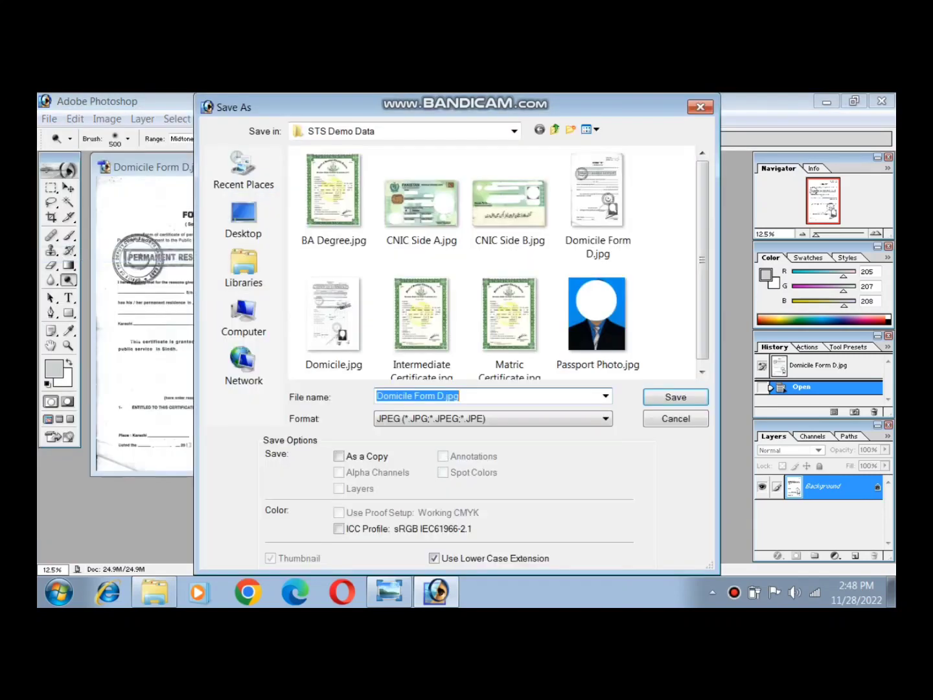
pyautogui.click(444, 396)
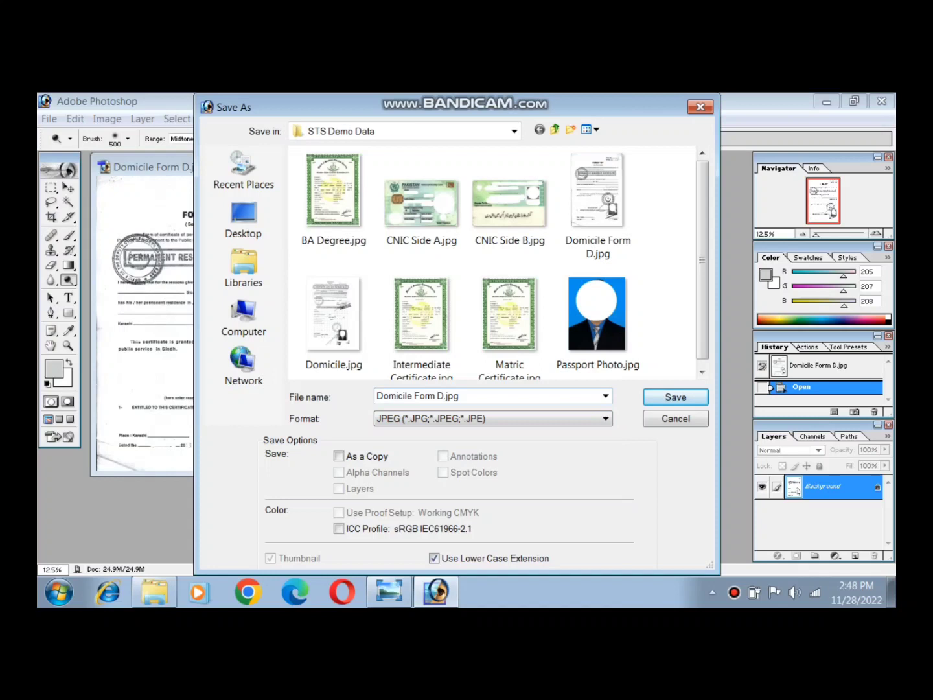
pyautogui.write('Final')
pyautogui.press('Return')
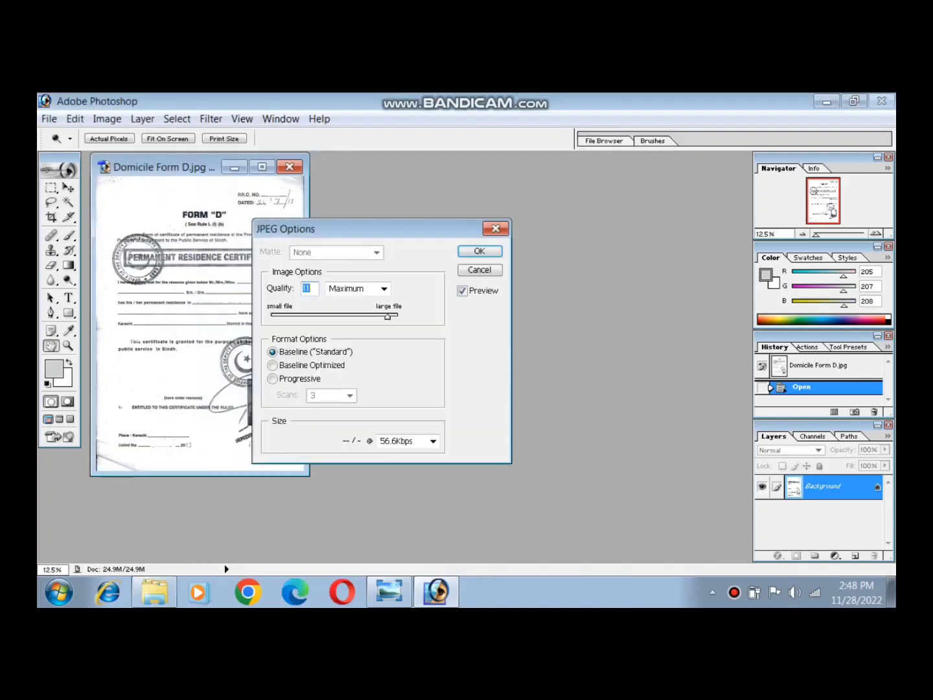
pyautogui.write('3')
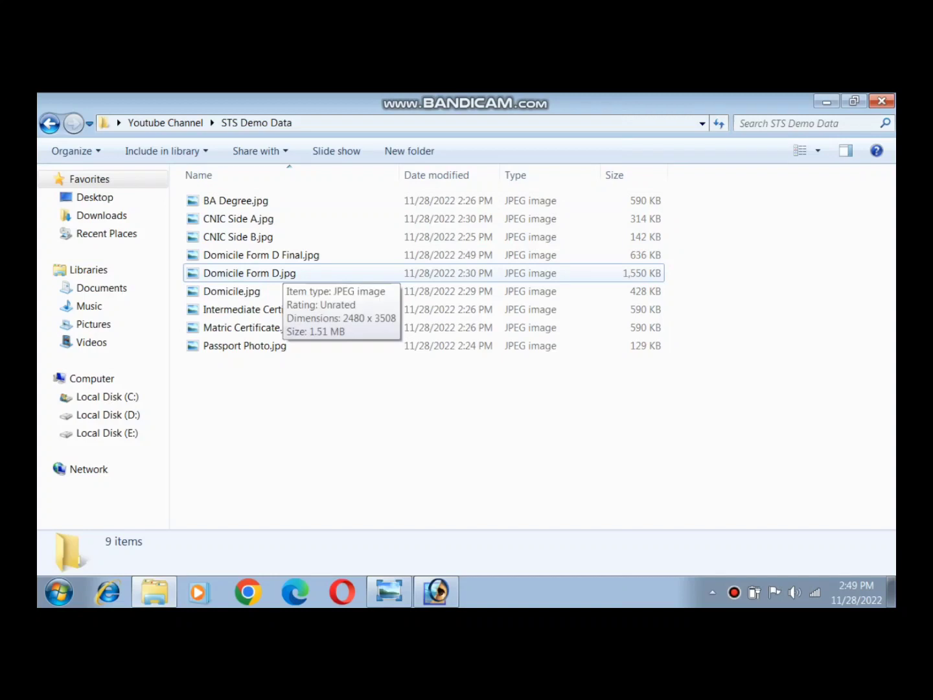
# Step: Compare the file size and appearance of Domicile Form D Final.jpg with the original Domicile Form D.jpg
pyautogui.click(282, 255)
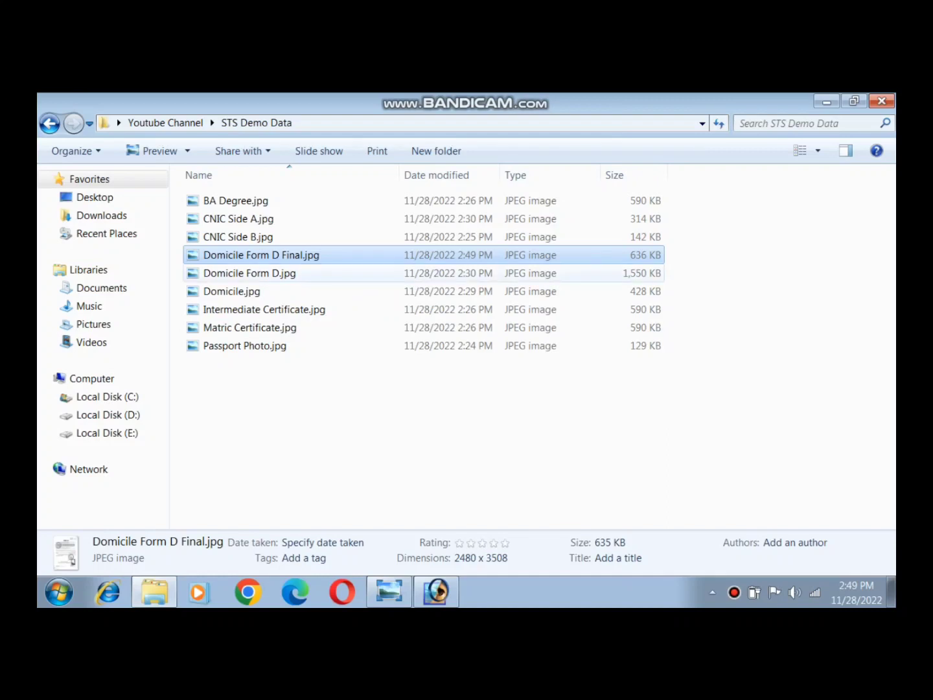
pyautogui.doubleClick(283, 273)
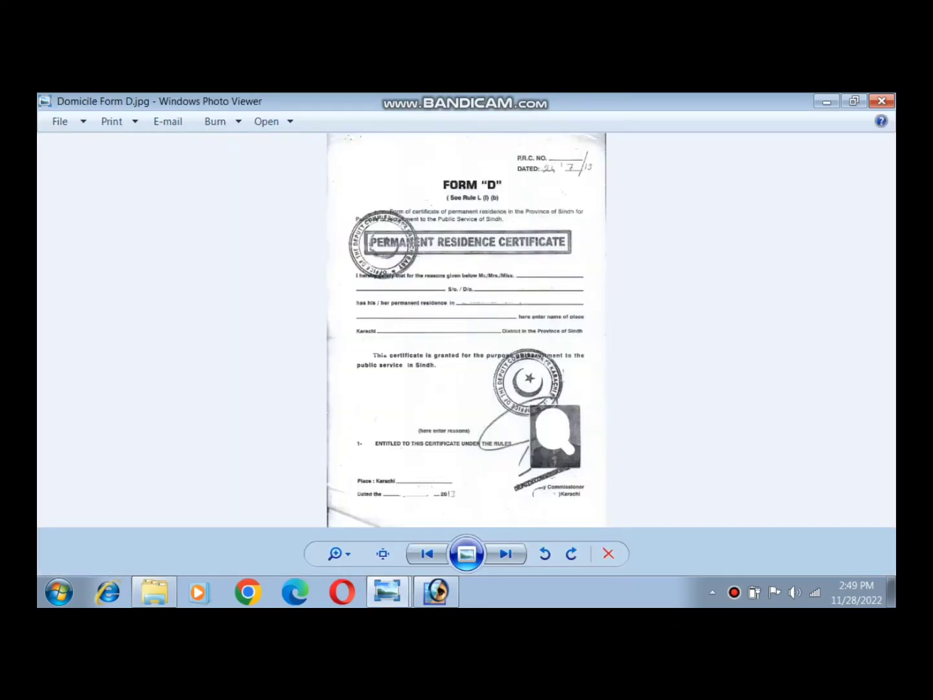
pyautogui.press('Left')
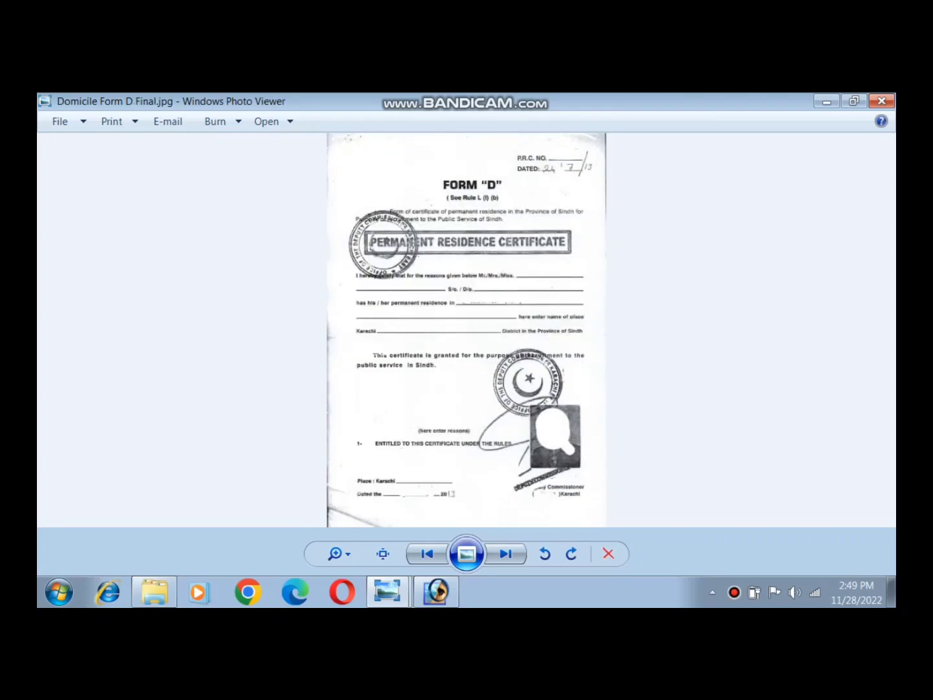
pyautogui.scroll(5, 467, 331)
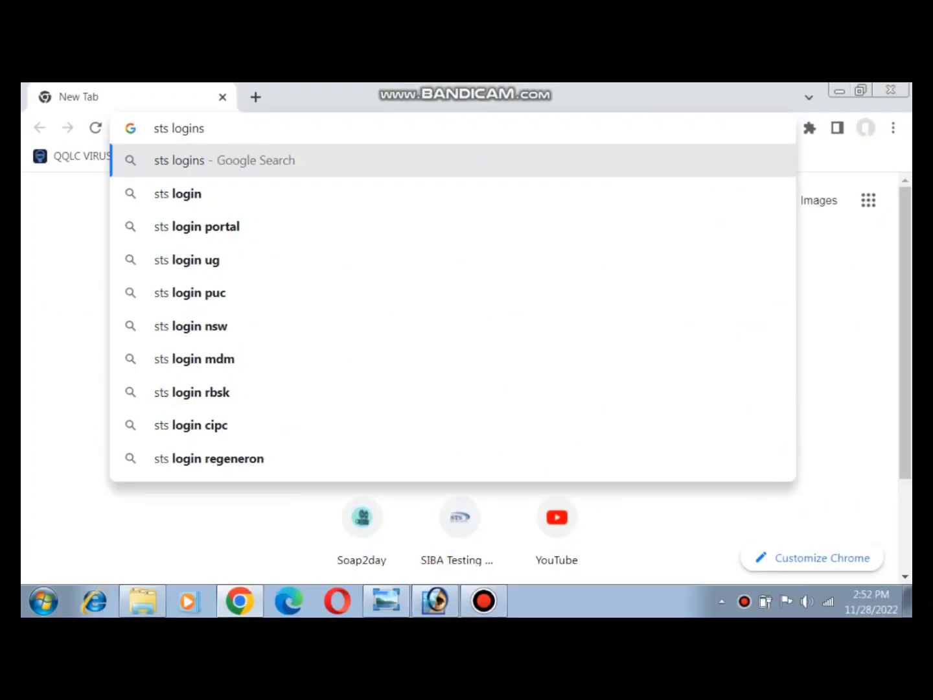
# Step: Search Google in Chrome for "sts login" and open the STS Candidate Portal result
pyautogui.press('BackSpace')
pyautogui.press('Return')
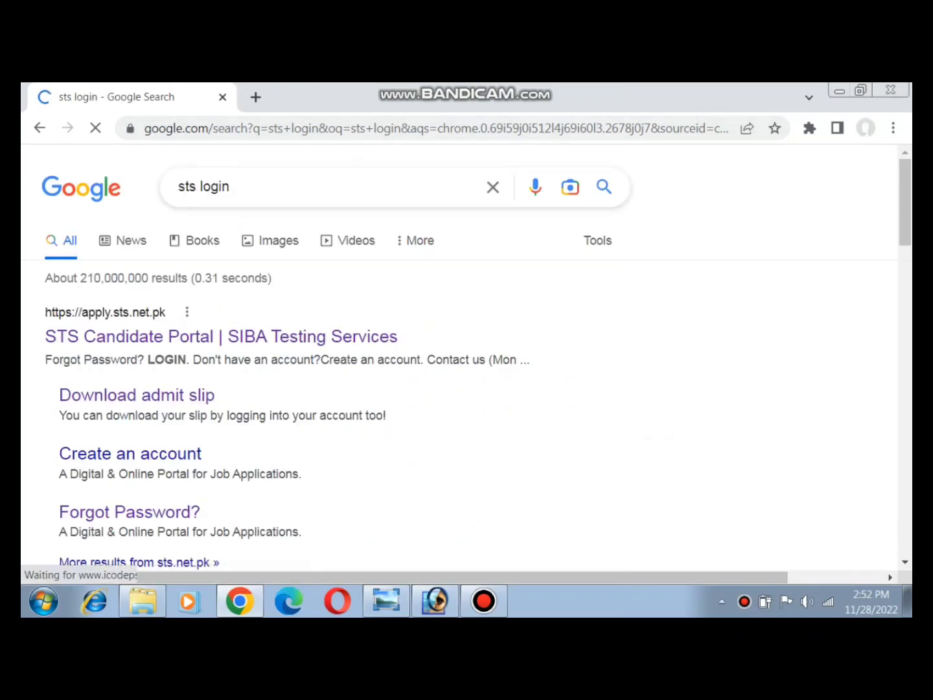
pyautogui.click(220, 335)
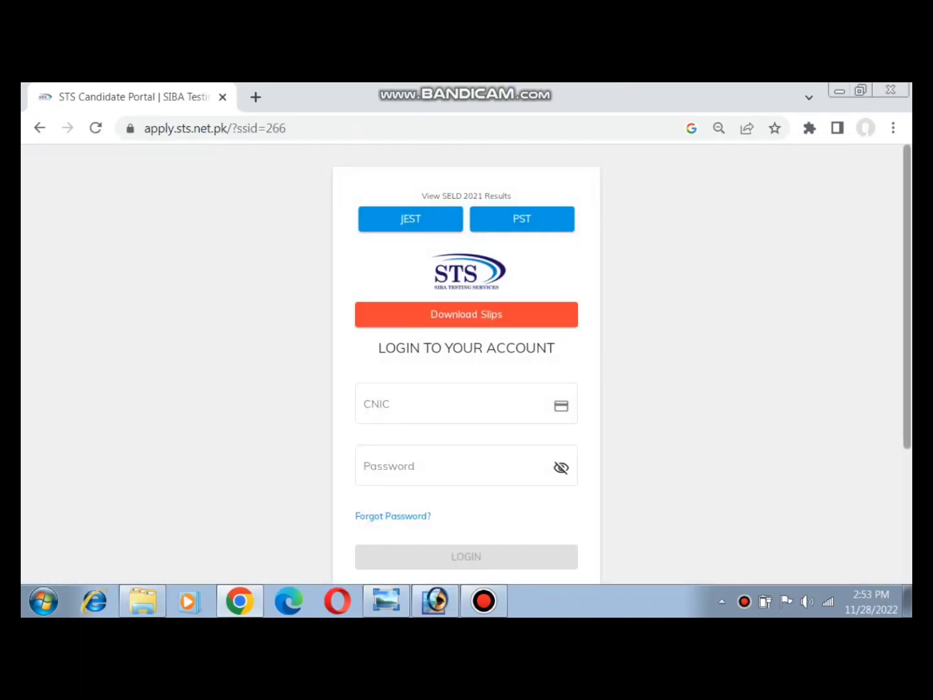
# Step: Submit the completed registration form on the STS portal to create the candidate account
pyautogui.scroll(-3, 466, 325)
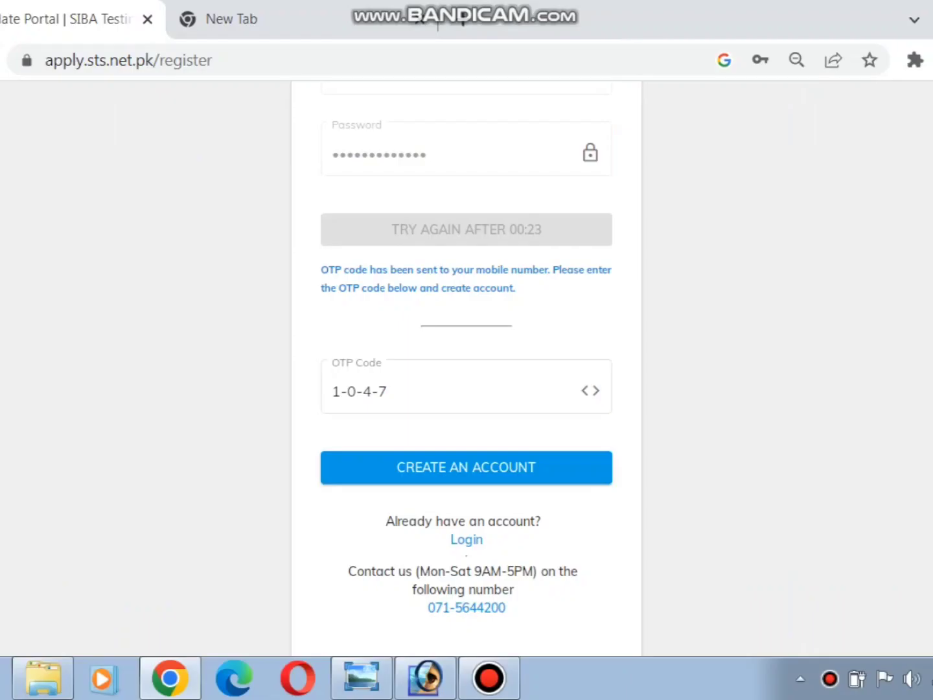
pyautogui.press('Return')
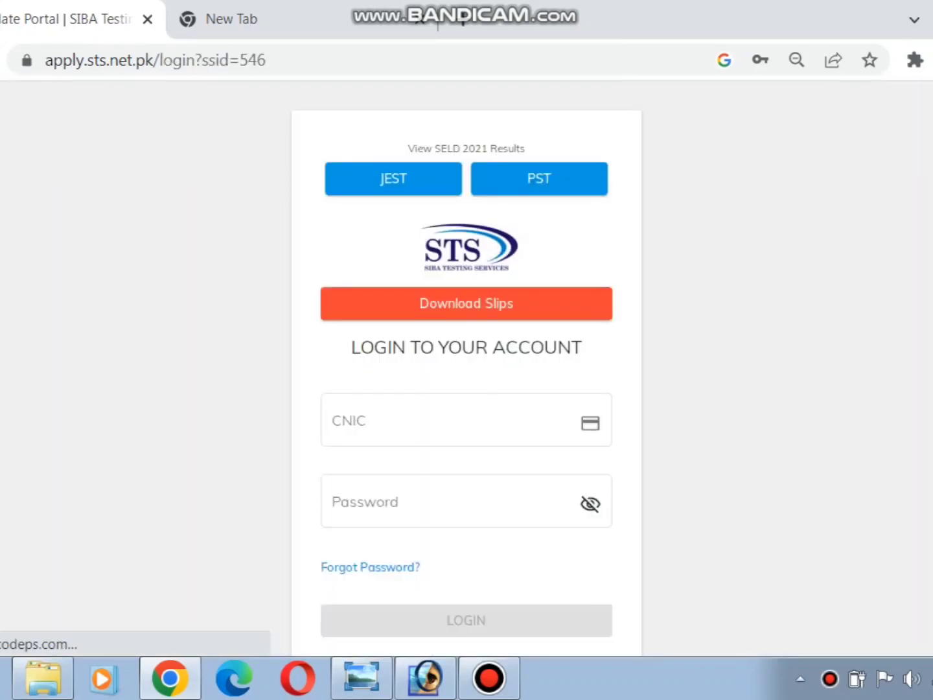
# Step: Log in to the candidate account and review the fields of the Personal Information section in the profile
pyautogui.click(333, 421)
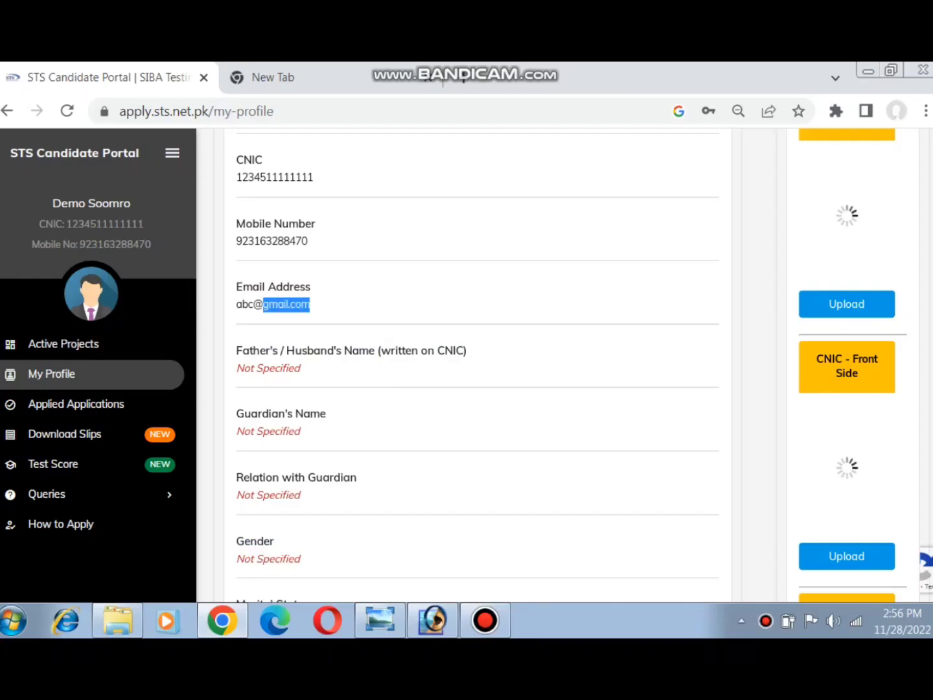
pyautogui.moveTo(249, 350); pyautogui.dragTo(274, 541)
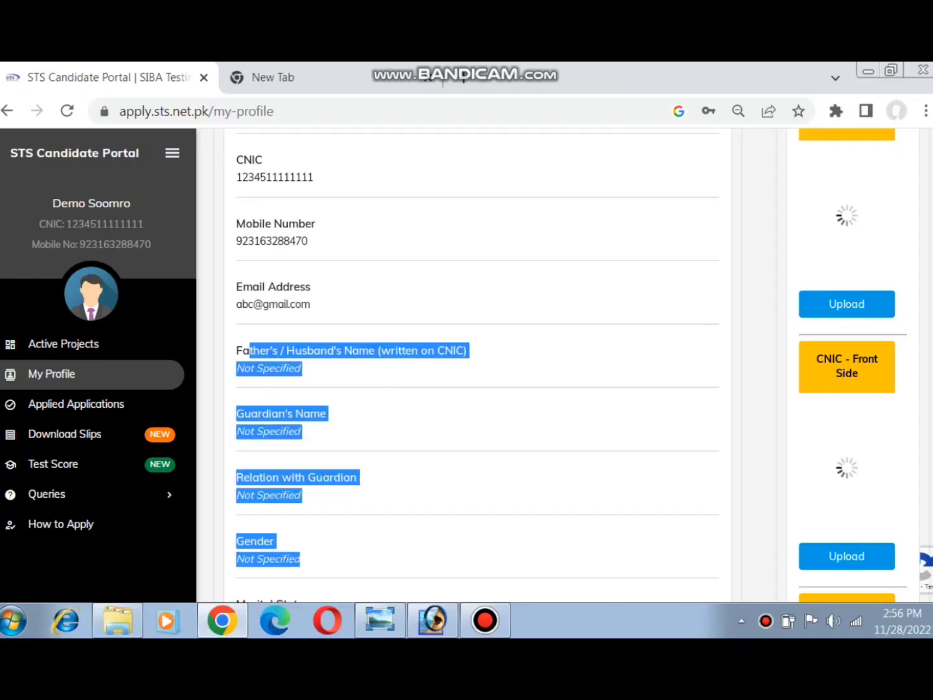
pyautogui.scroll(-5, 478, 363)
pyautogui.scroll(5, 478, 363)
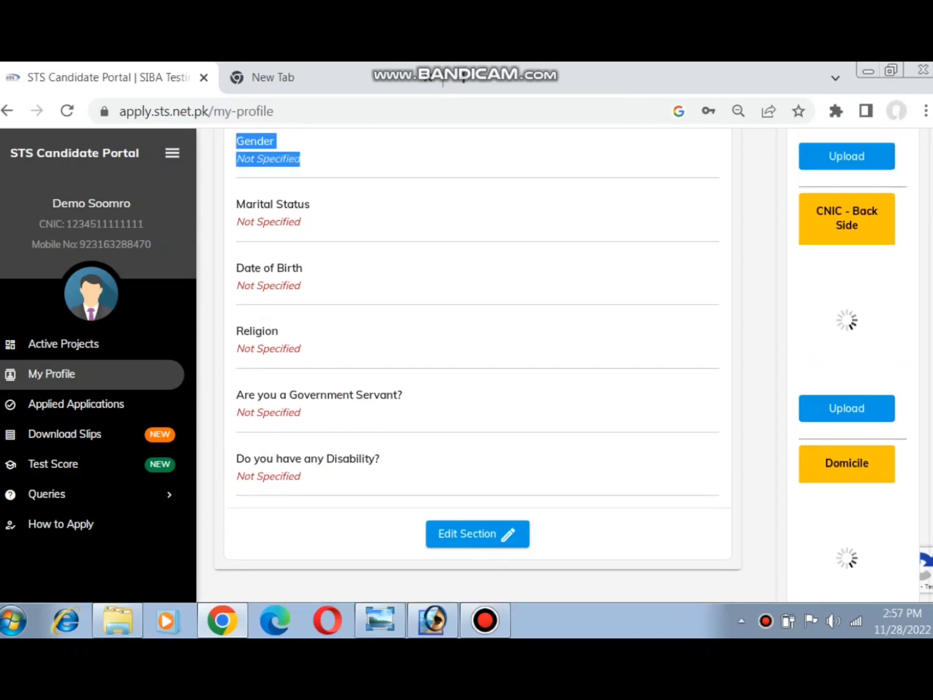
pyautogui.click(301, 327)
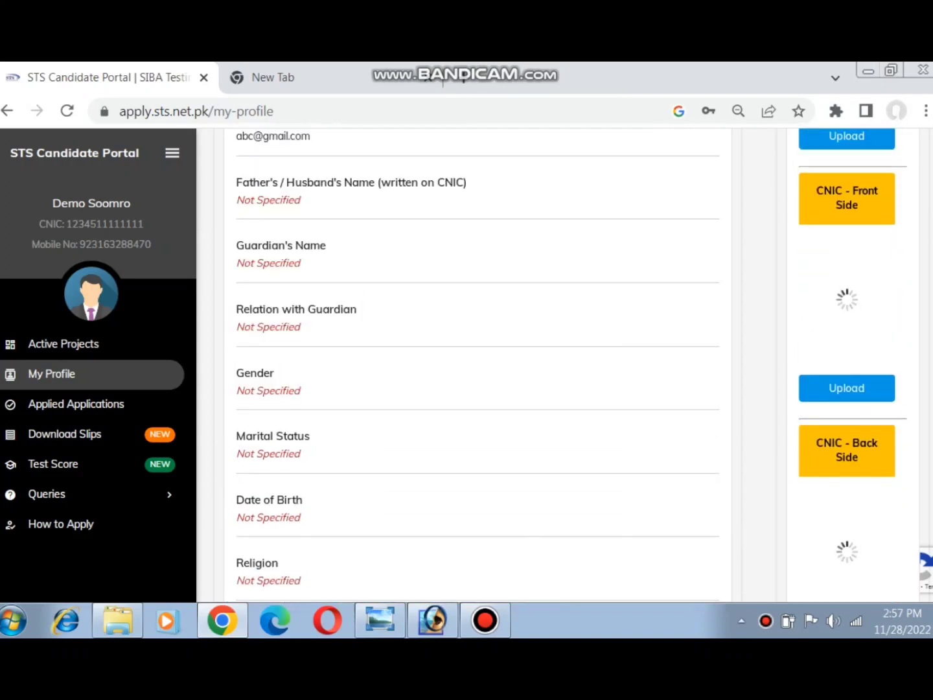
pyautogui.moveTo(236, 327); pyautogui.dragTo(301, 326)
pyautogui.click(300, 327)
pyautogui.scroll(5, 477, 363)
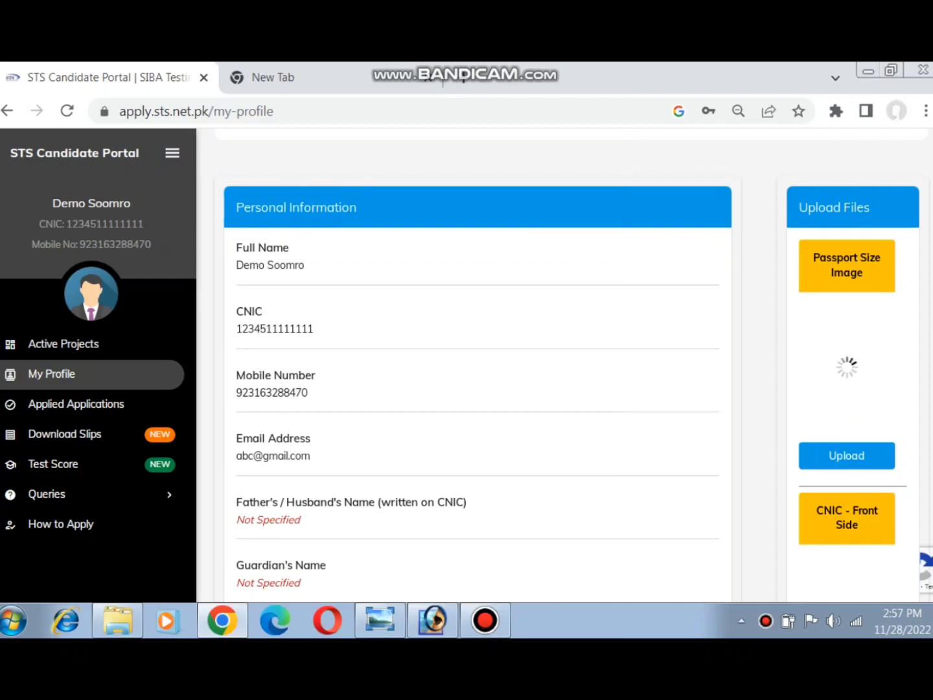
pyautogui.scroll(-10, 478, 363)
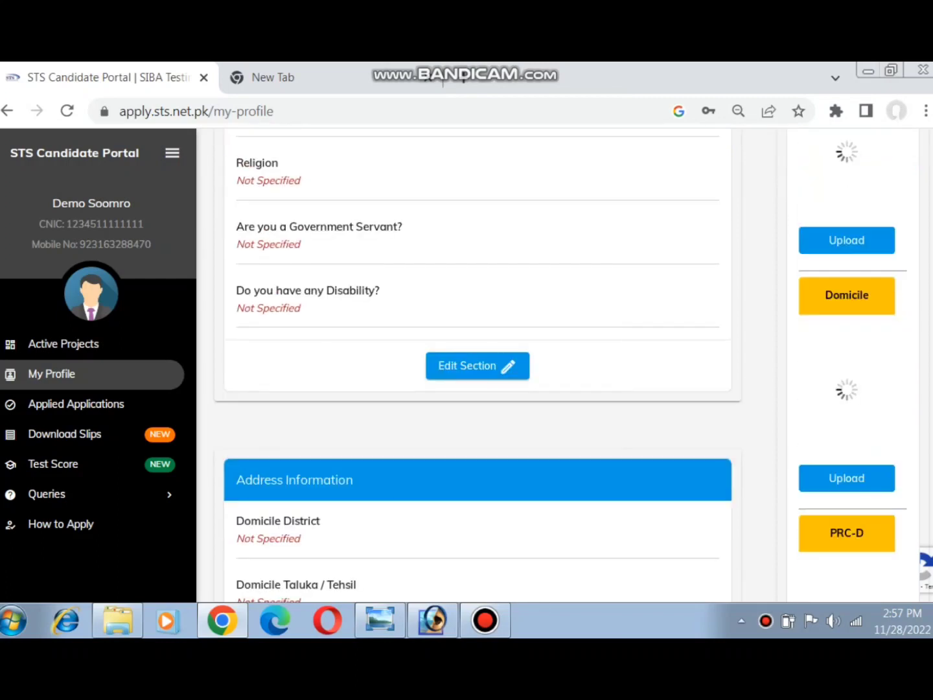
# Step: Open the Personal Information section for editing and pick the candidate's date of birth in the calendar
pyautogui.click(478, 365)
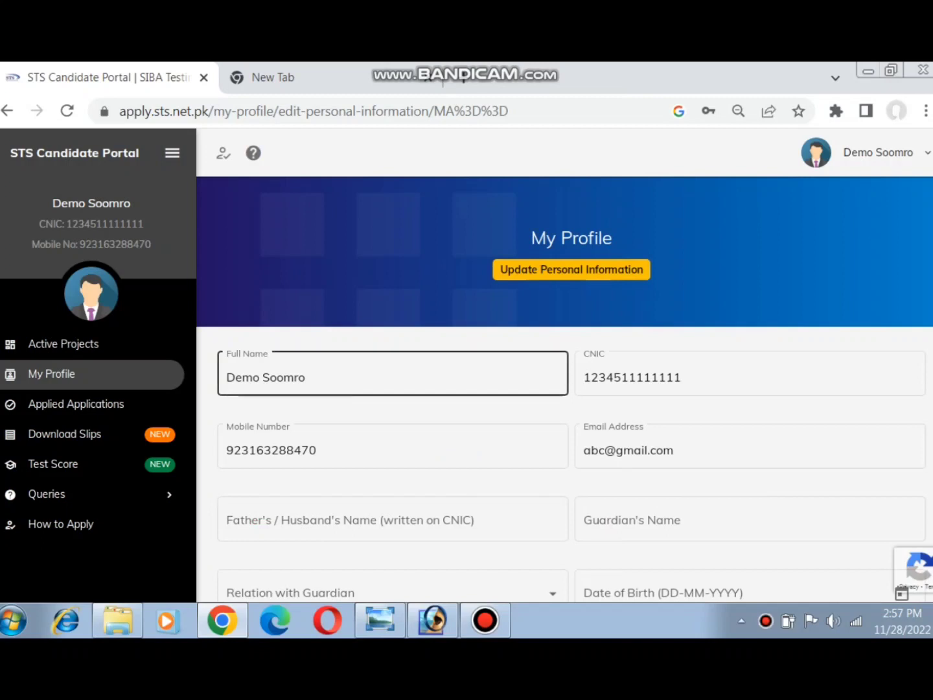
pyautogui.scroll(-5, 564, 364)
pyautogui.scroll(3, 563, 364)
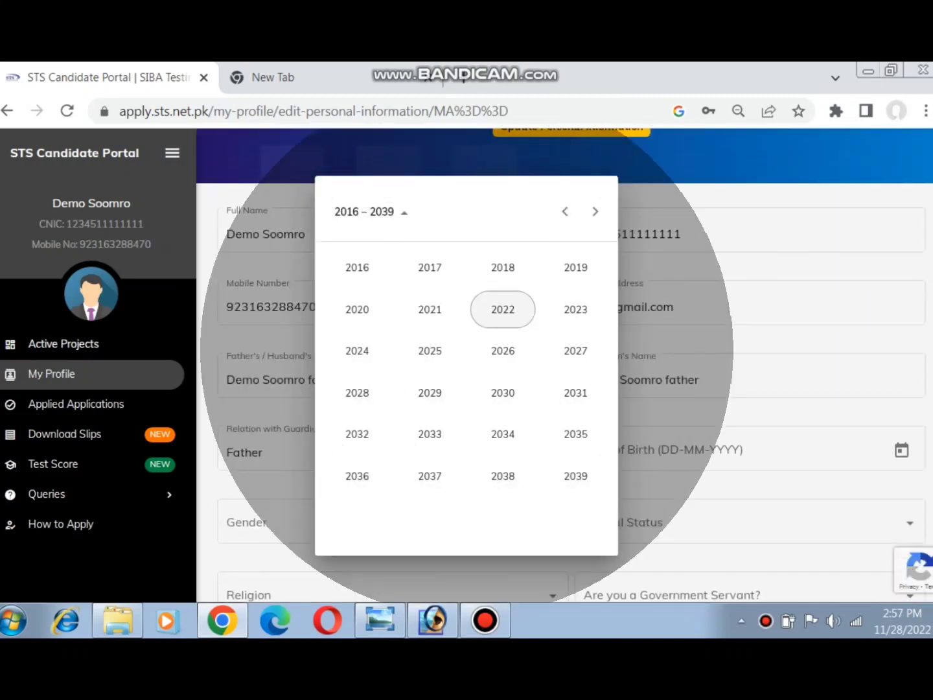
pyautogui.click(563, 212)
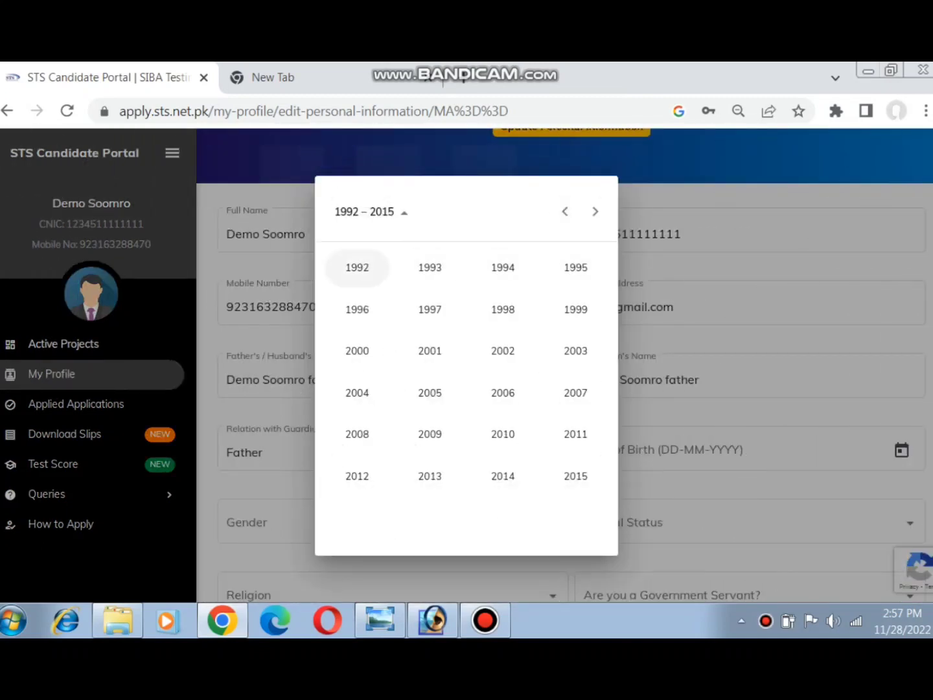
pyautogui.click(358, 267)
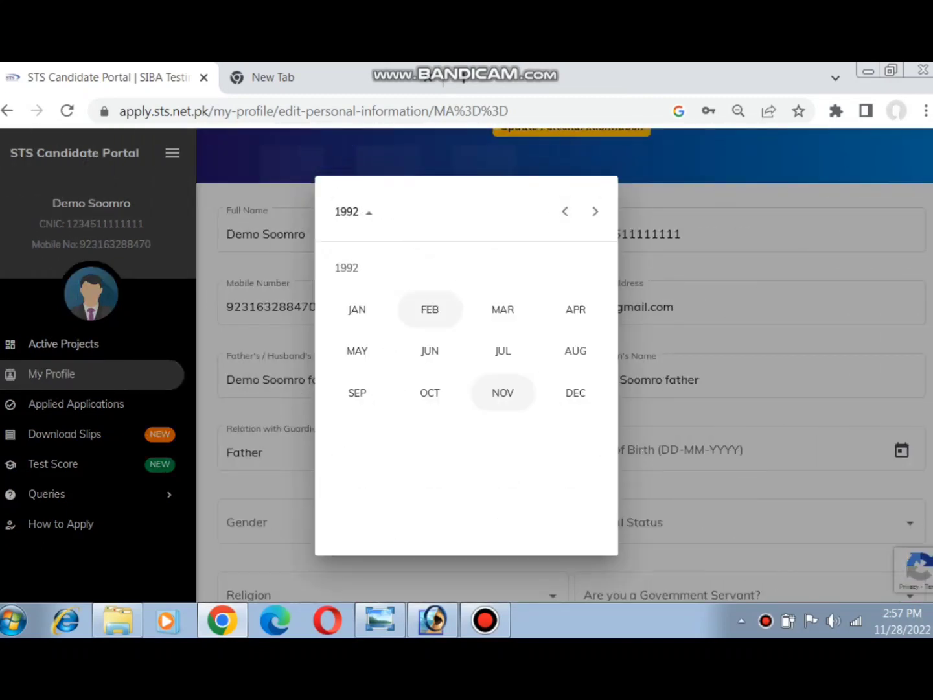
pyautogui.click(429, 309)
pyautogui.click(466, 366)
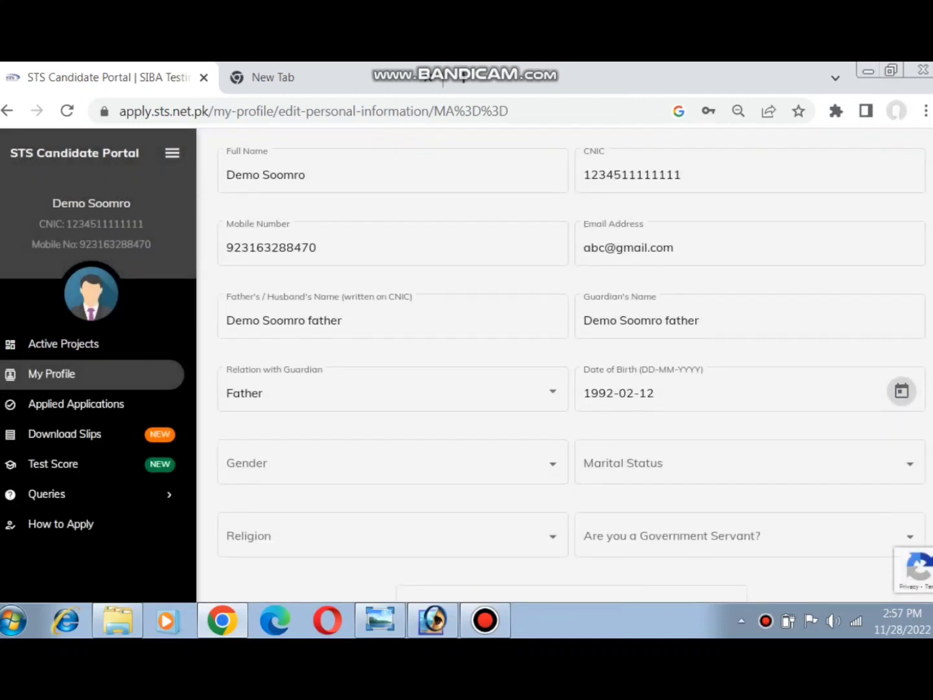
# Step: Set the gender to Male and the marital status to Single, and open the Religion choices
pyautogui.scroll(-1, 564, 363)
pyautogui.click(392, 414)
pyautogui.click(392, 417)
pyautogui.click(750, 414)
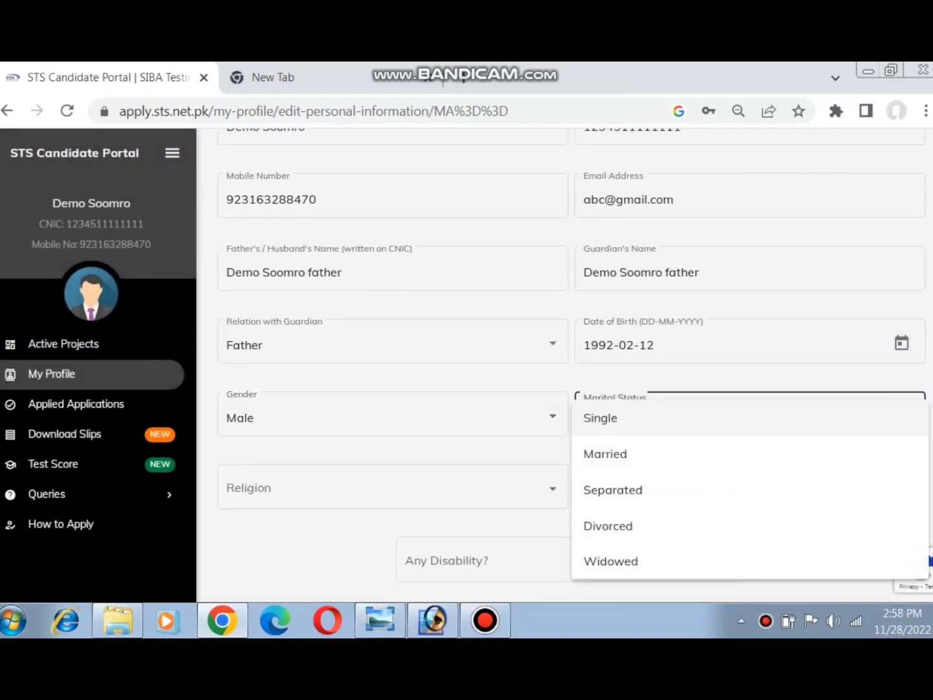
pyautogui.click(748, 416)
pyautogui.scroll(-2, 563, 363)
pyautogui.click(392, 389)
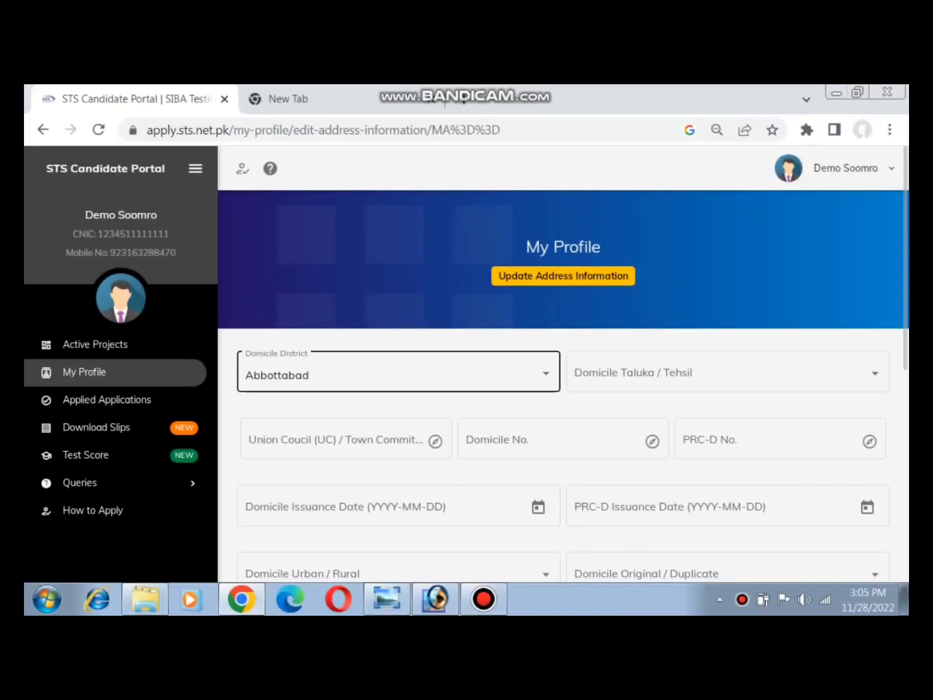
# Step: Set the domicile district to East Karachi in the address information form
pyautogui.click(396, 372)
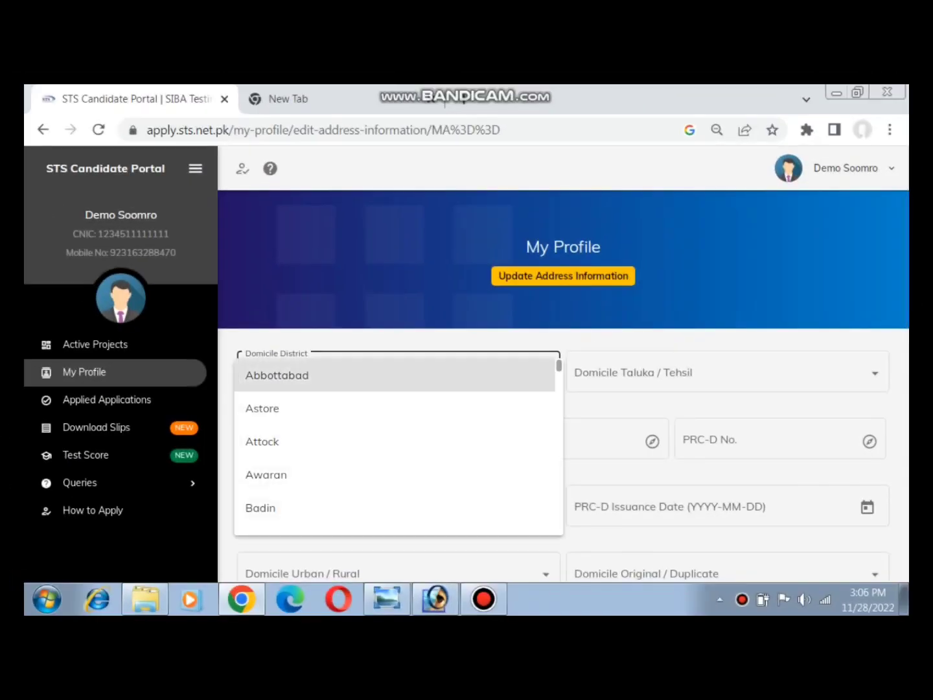
pyautogui.scroll(-4, 399, 447)
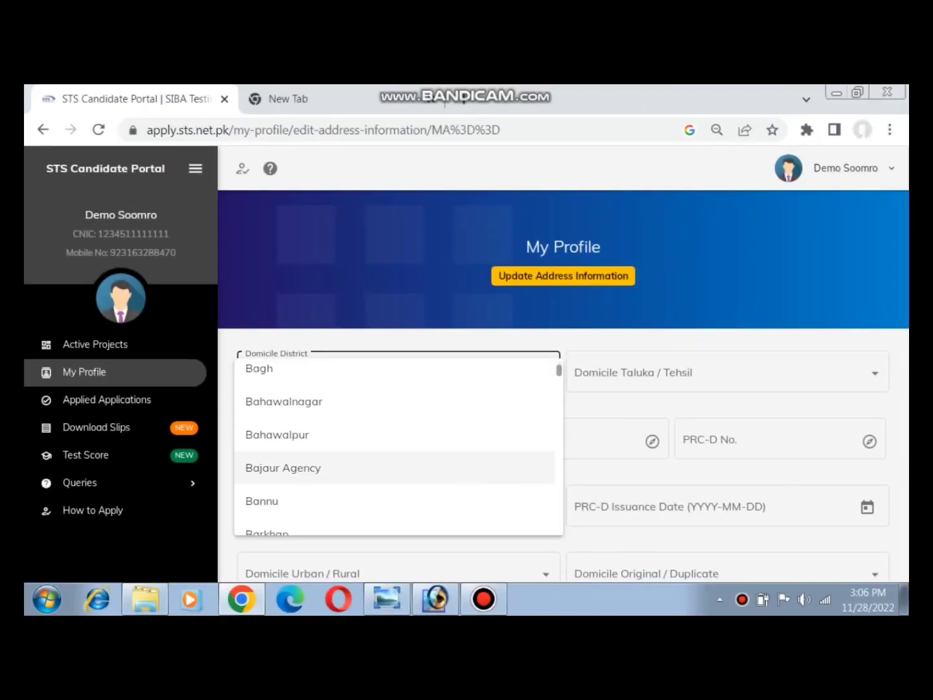
pyautogui.scroll(-7, 399, 447)
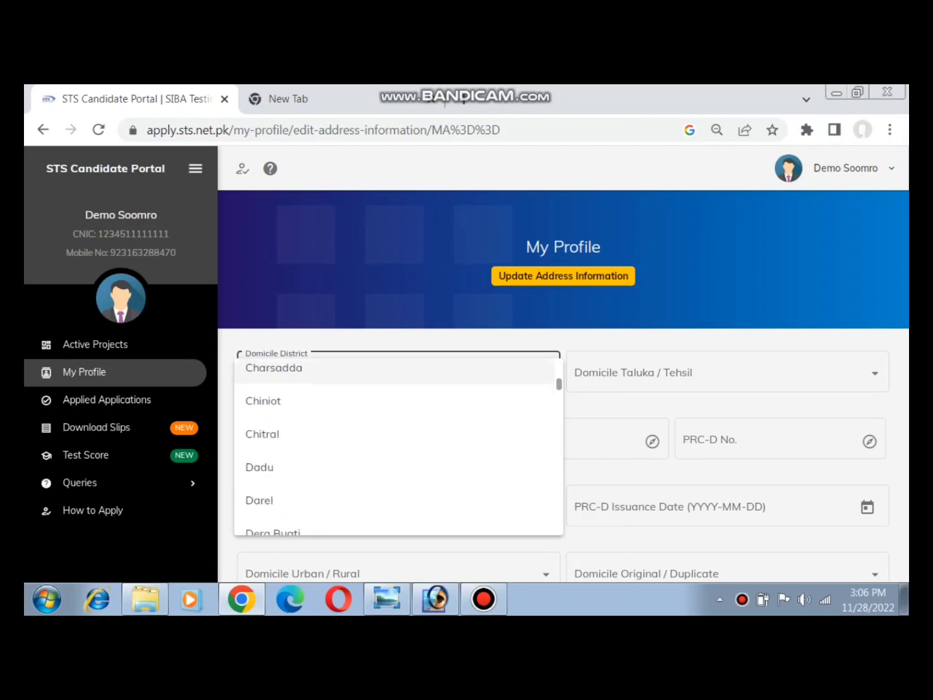
pyautogui.scroll(-5, 398, 447)
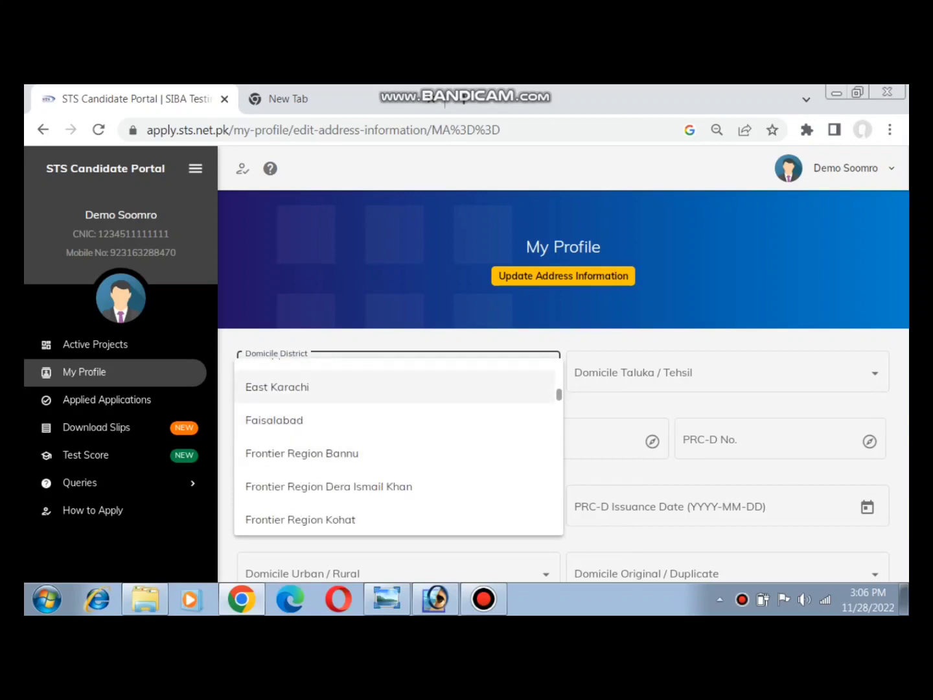
pyautogui.click(278, 385)
# Step: Set the domicile taluka / tehsil to Gulshan-E-Iqbal
pyautogui.click(648, 373)
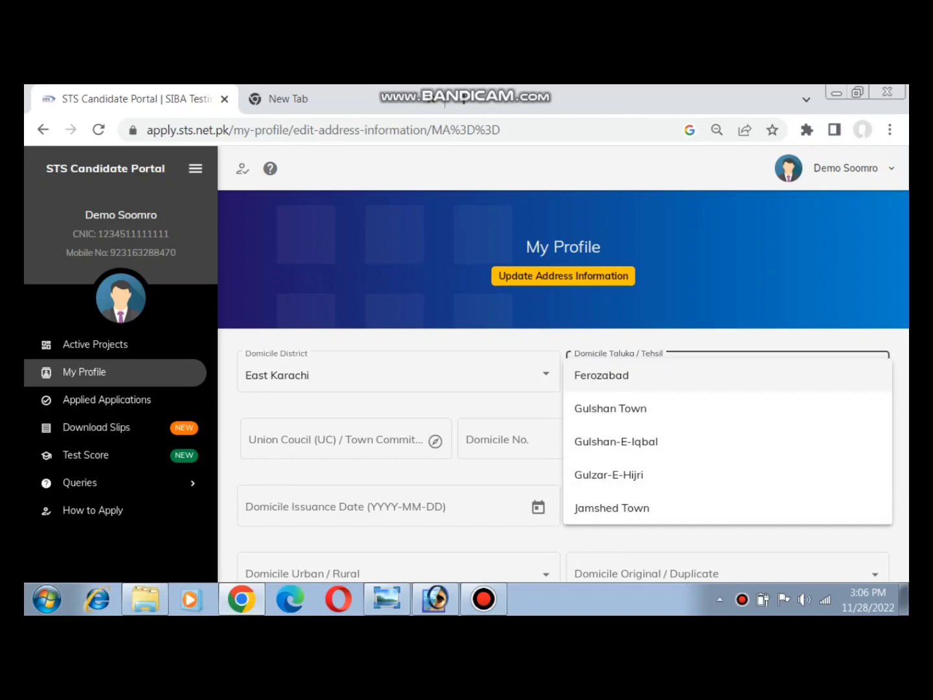
pyautogui.press('Escape')
pyautogui.click(647, 372)
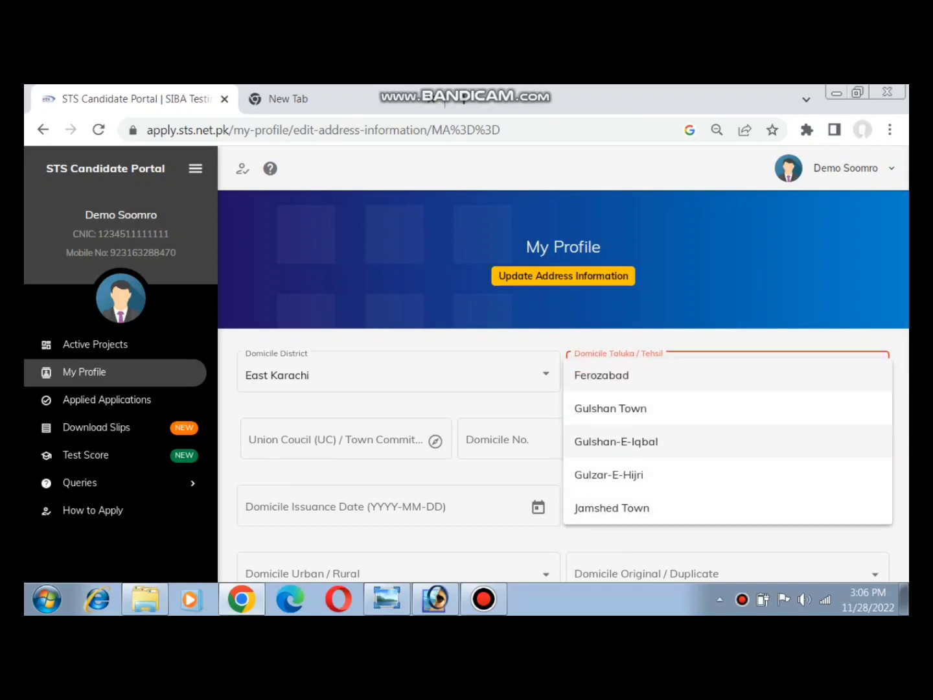
pyautogui.press('Down')
pyautogui.press('Down')
pyautogui.press('Up')
pyautogui.press('Up')
pyautogui.press('Return')
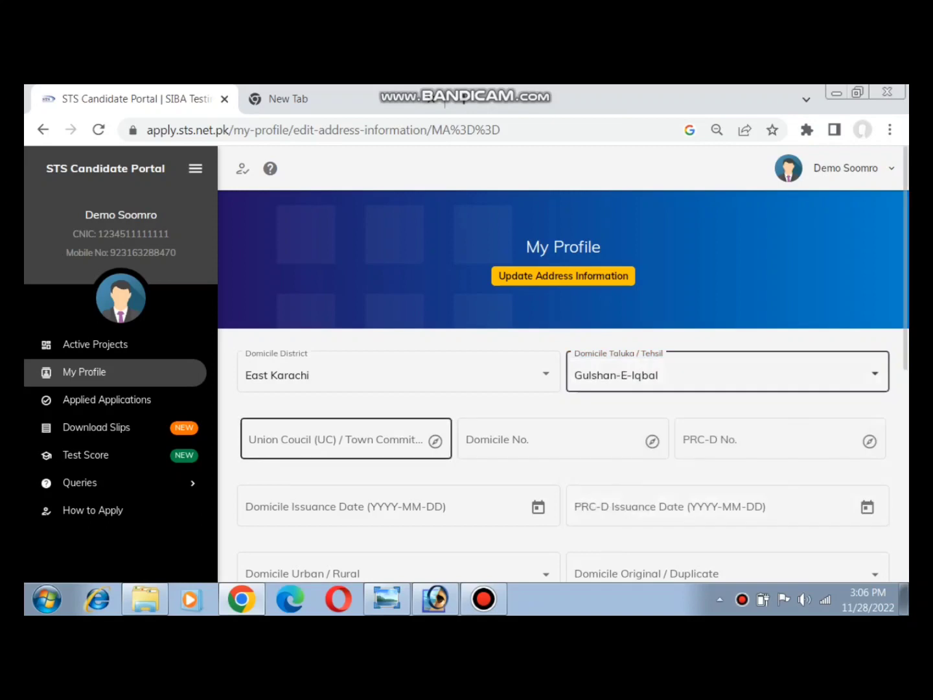
# Step: Enter asdfgh as the union council and fill in the domicile number, checking its place on the certificate in Domicile.jpg
pyautogui.press('Tab')
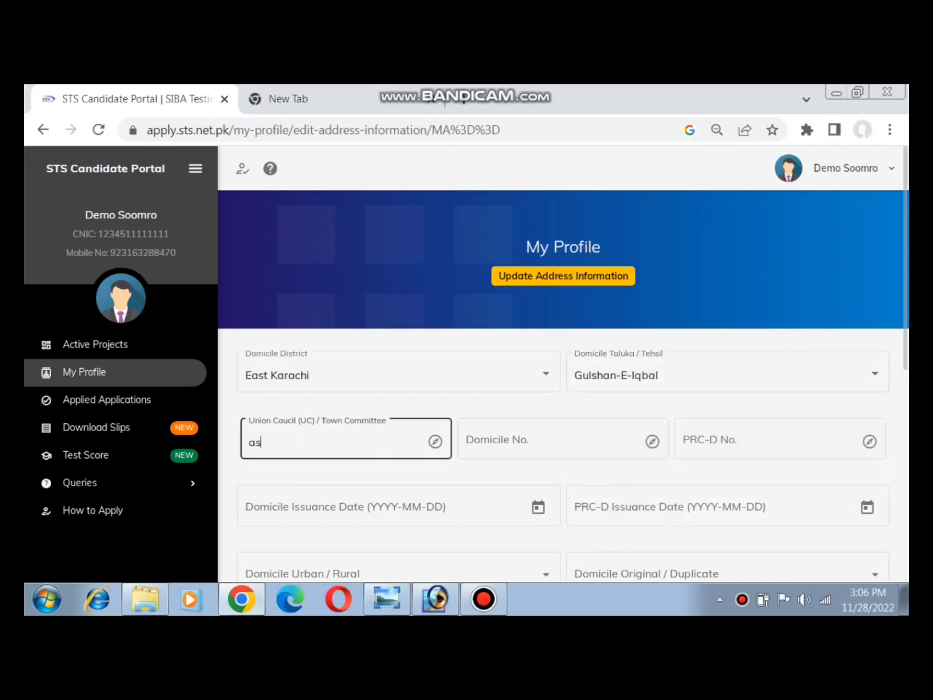
pyautogui.hotkey('alt', 'Tab')
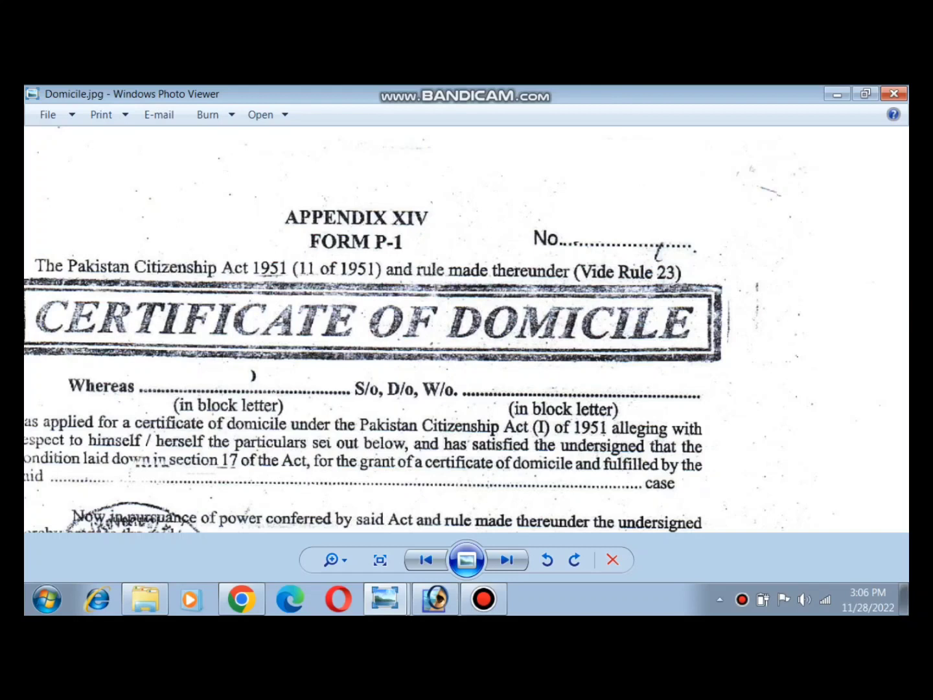
pyautogui.moveTo(401, 389)
pyautogui.mouseDown()
pyautogui.moveTo(525, 383)
pyautogui.moveTo(506, 180)
pyautogui.moveTo(409, 377)
pyautogui.mouseUp()
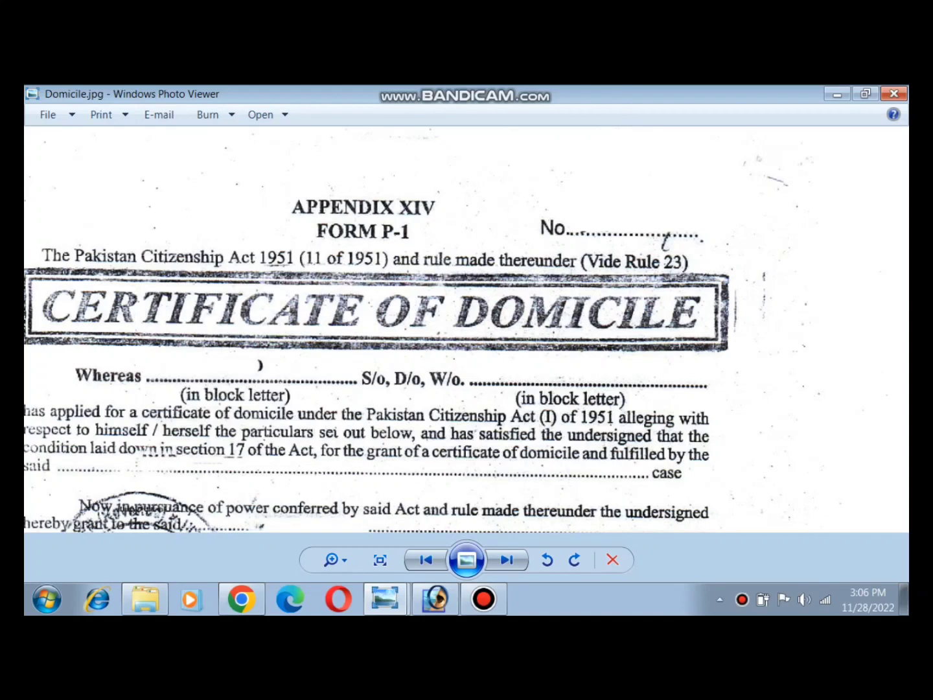
pyautogui.click(241, 599)
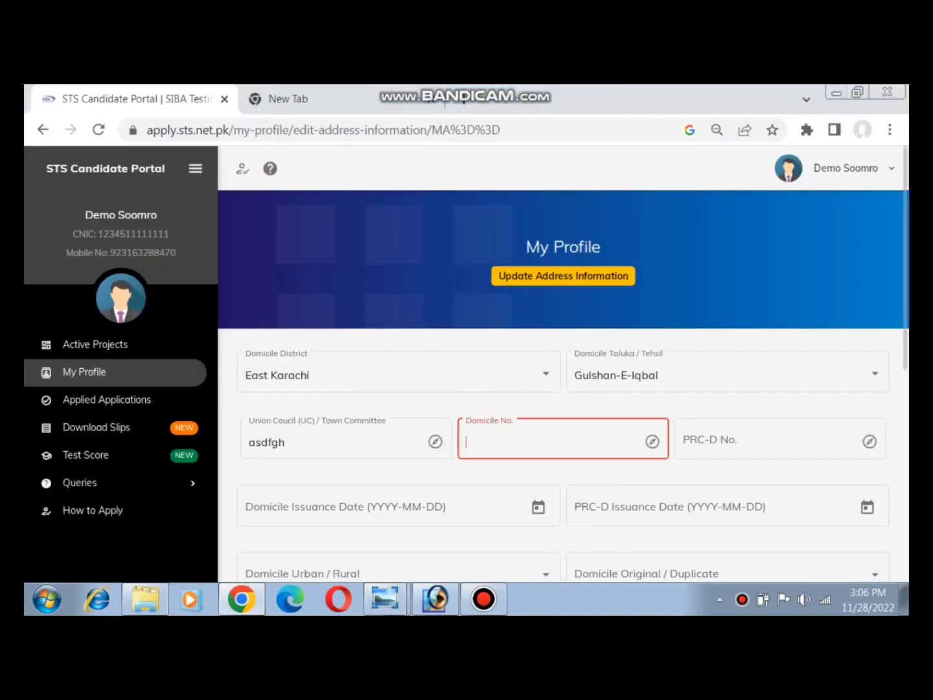
pyautogui.write('1234')
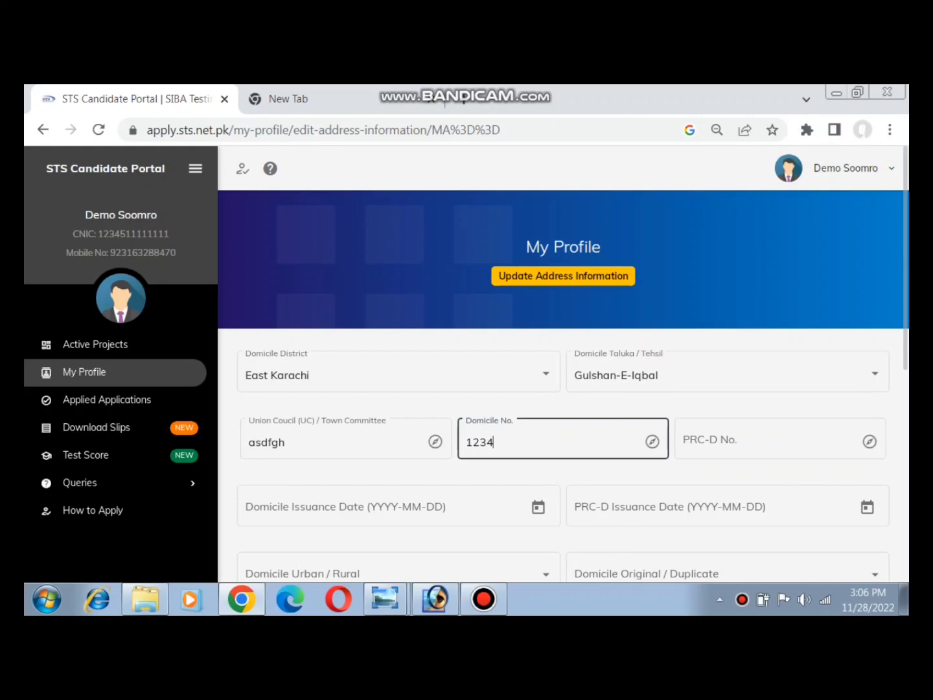
pyautogui.moveTo(385, 598)
pyautogui.click(350, 563)
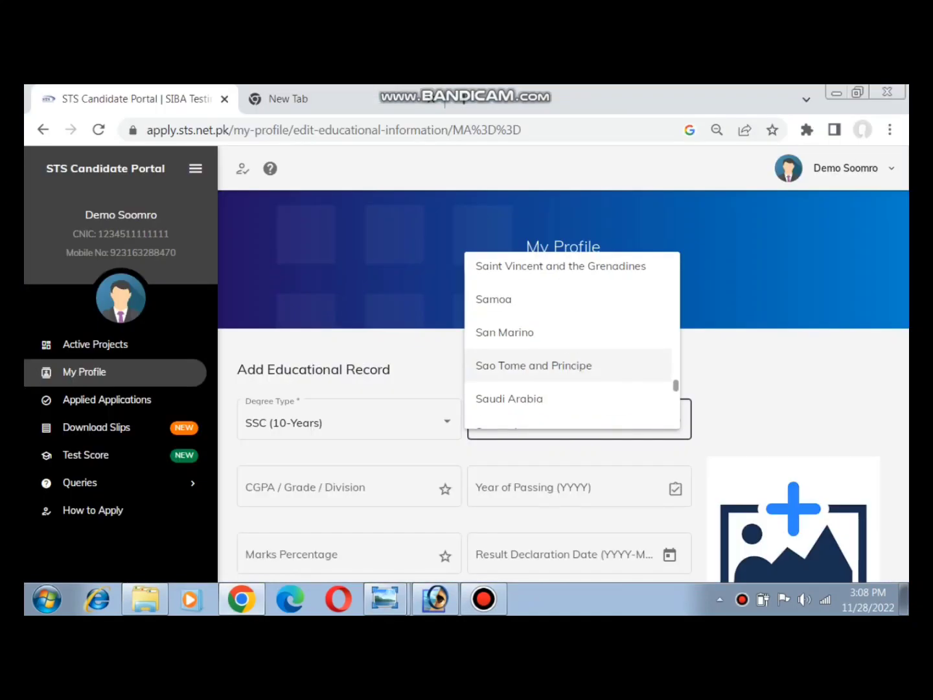
# Step: Set the country of the SSC (10-Years) educational record to Pakistan
pyautogui.click(570, 454)
pyautogui.click(570, 421)
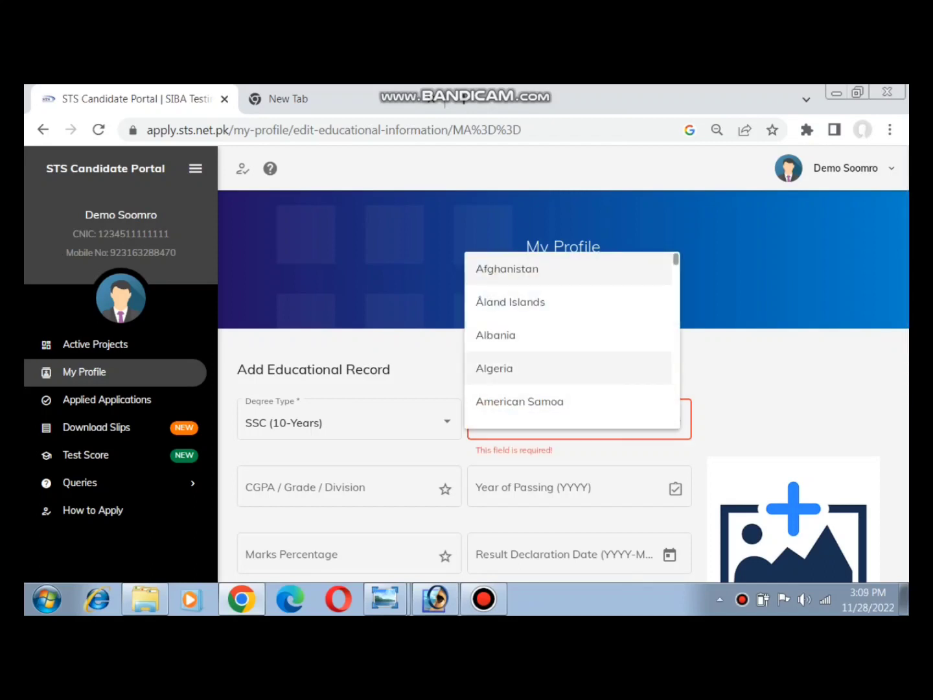
pyautogui.press('o')
pyautogui.press('Down')
pyautogui.press('Return')
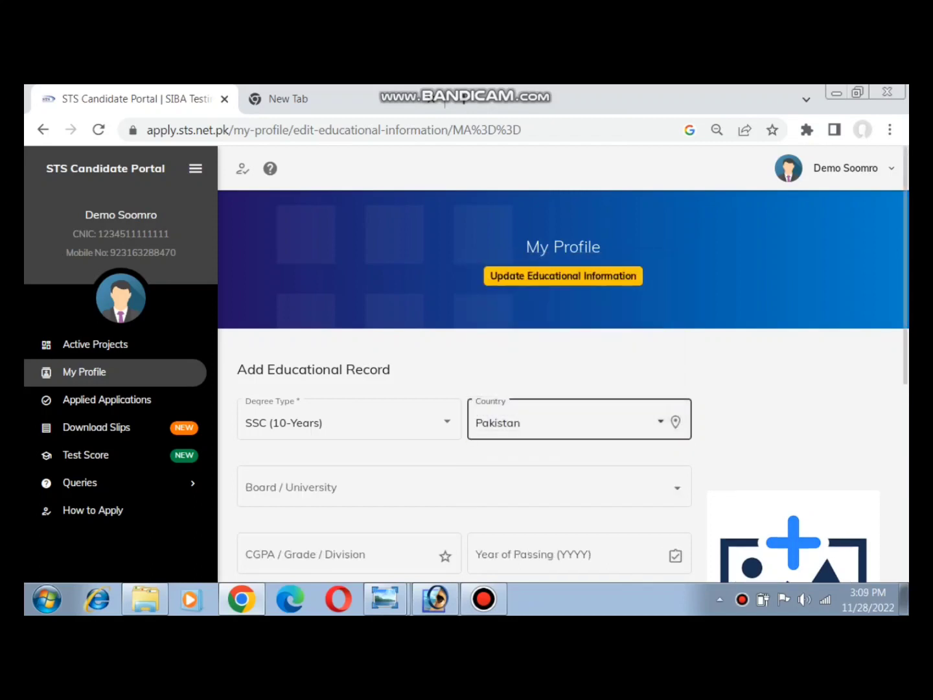
# Step: Choose Board of Secondary Education, Karachi as the board of the SSC record and go to its CGPA / Grade / Division field
pyautogui.scroll(-2, 563, 363)
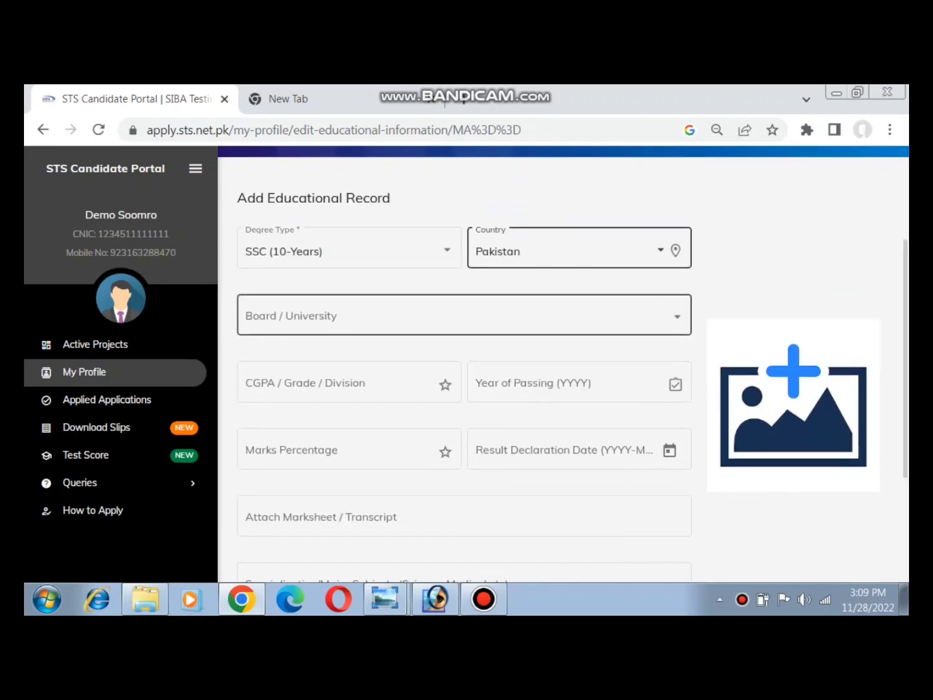
pyautogui.click(464, 316)
pyautogui.press('Down')
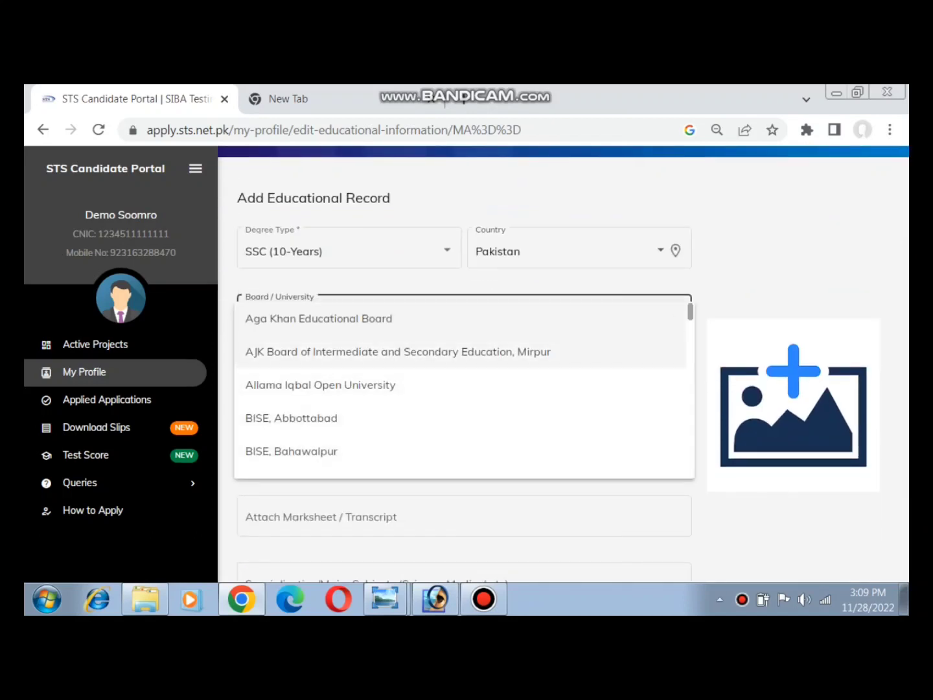
pyautogui.press('k')
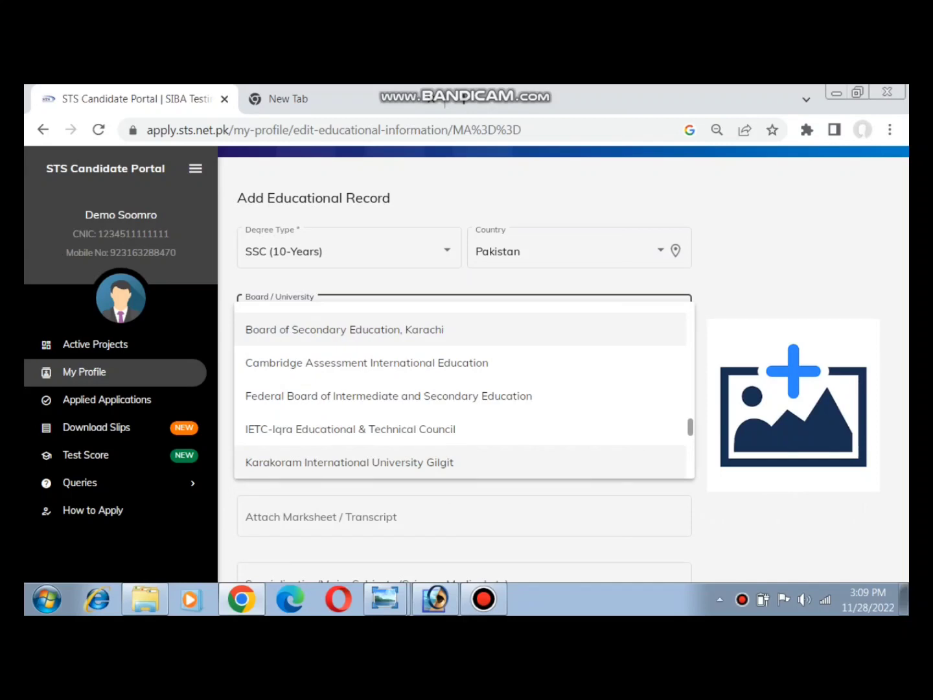
pyautogui.click(463, 329)
pyautogui.click(348, 382)
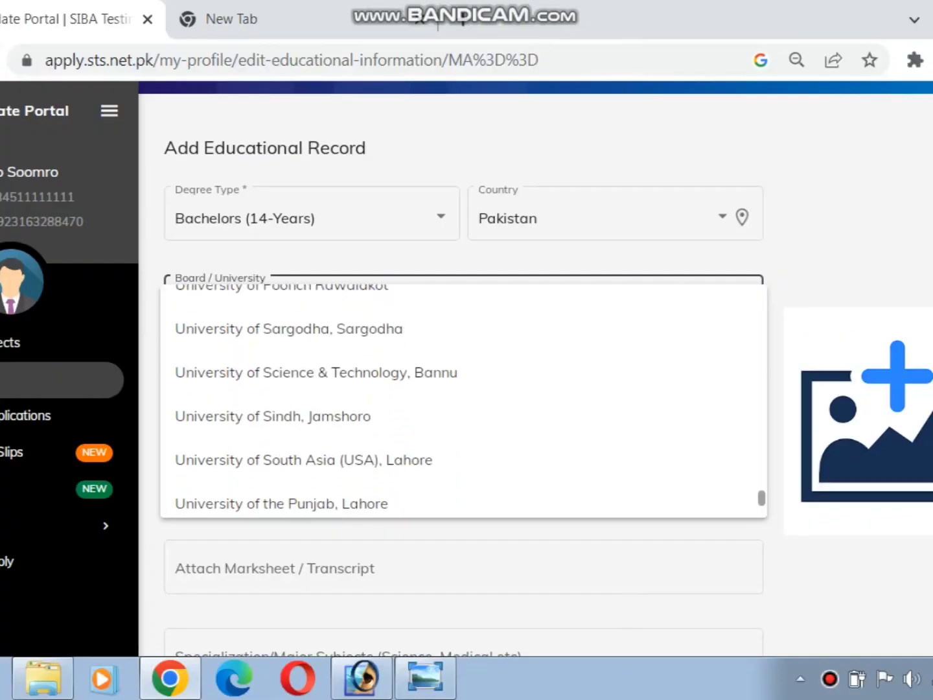
# Step: Choose University of Karachi (UoK), Karachi for the Bachelors (14-Years) record and go to its CGPA / Grade / Division field
pyautogui.scroll(-5, 464, 390)
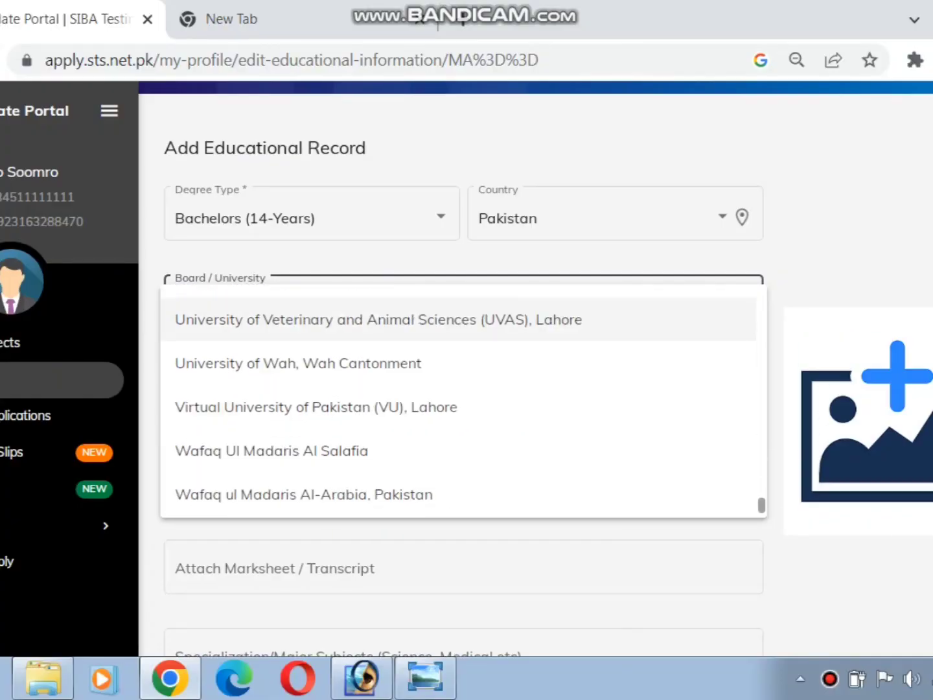
pyautogui.scroll(8, 464, 388)
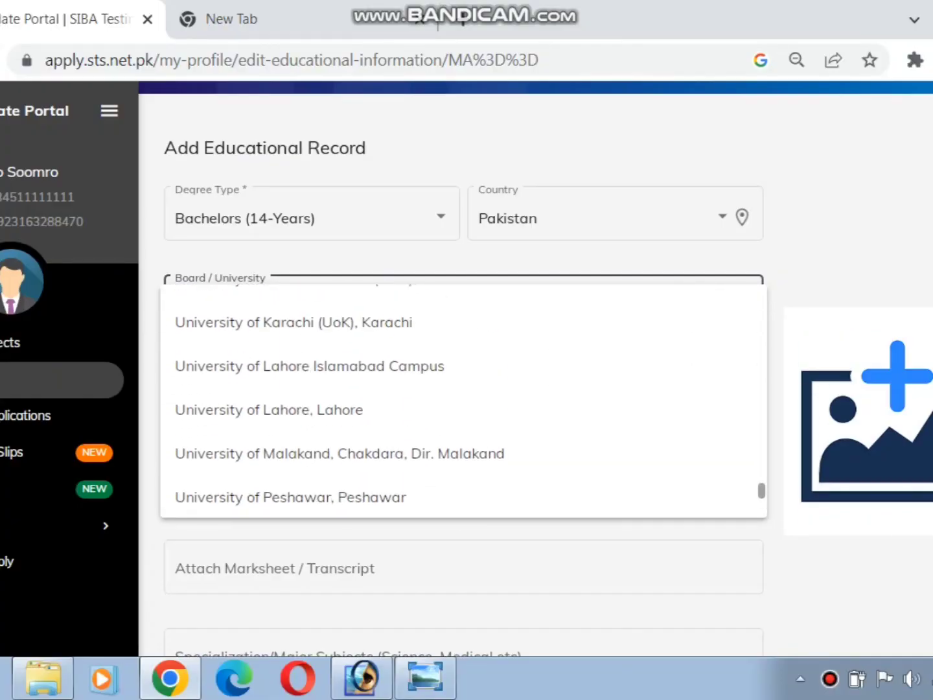
pyautogui.click(358, 322)
pyautogui.click(311, 391)
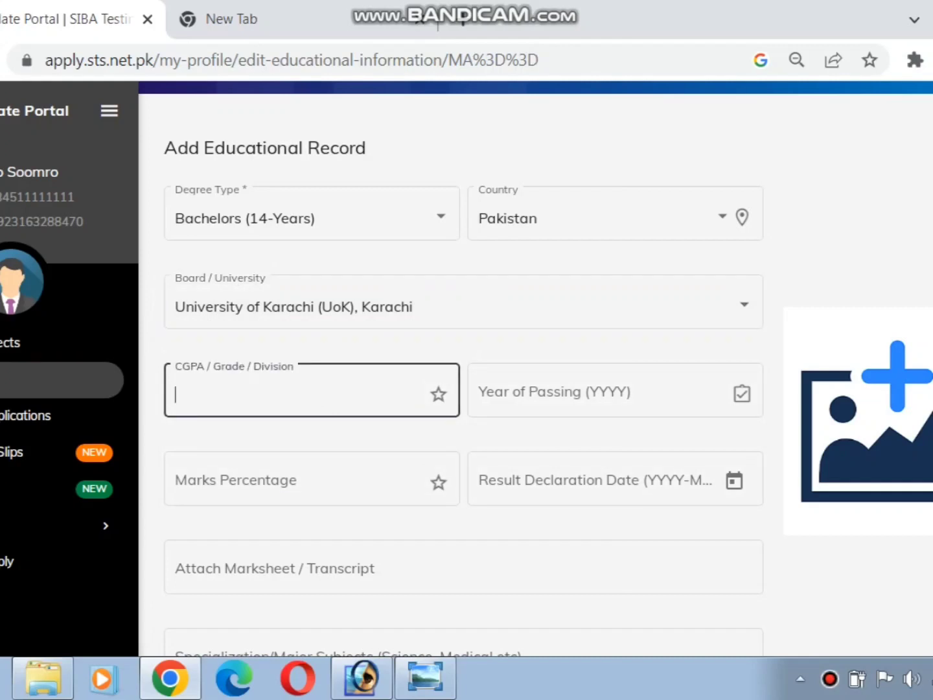
# Step: Enter grade 1, passing year 2013 and marks percentage 88 for the Bachelors (14-Years) record
pyautogui.click(614, 392)
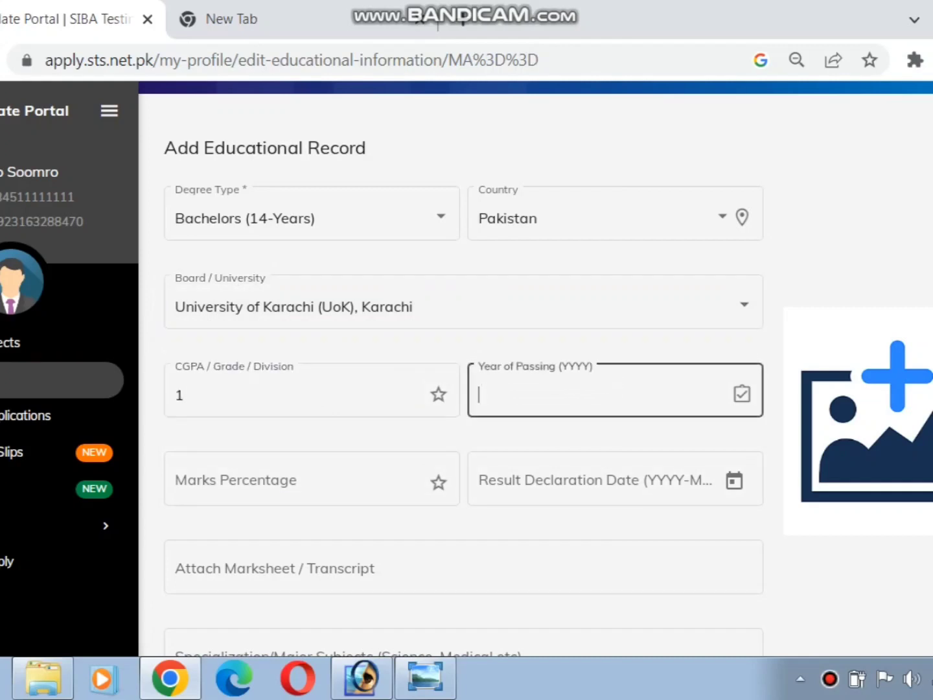
pyautogui.click(311, 478)
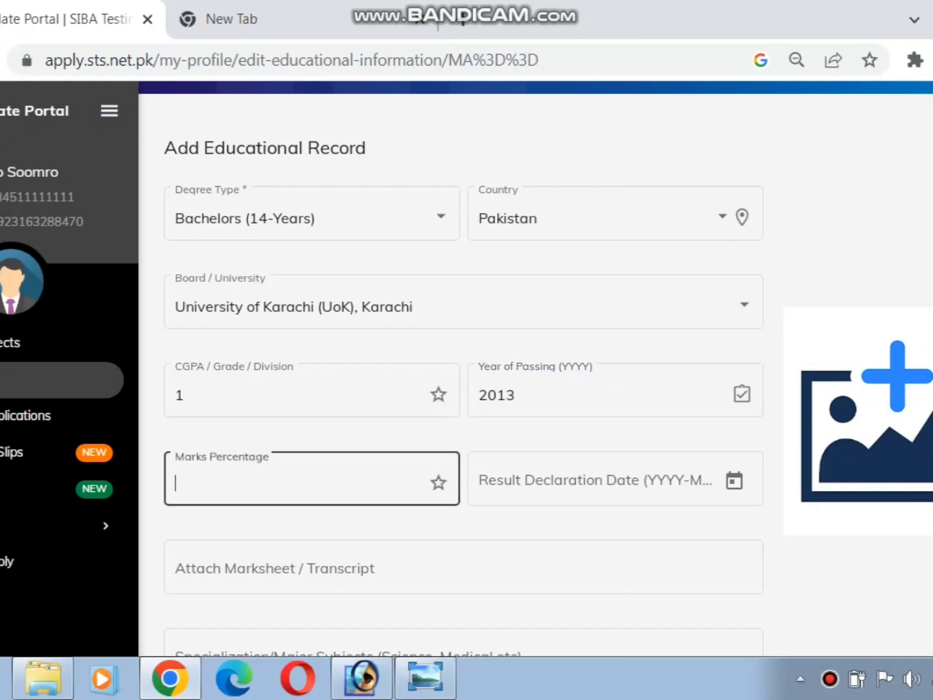
pyautogui.write('88')
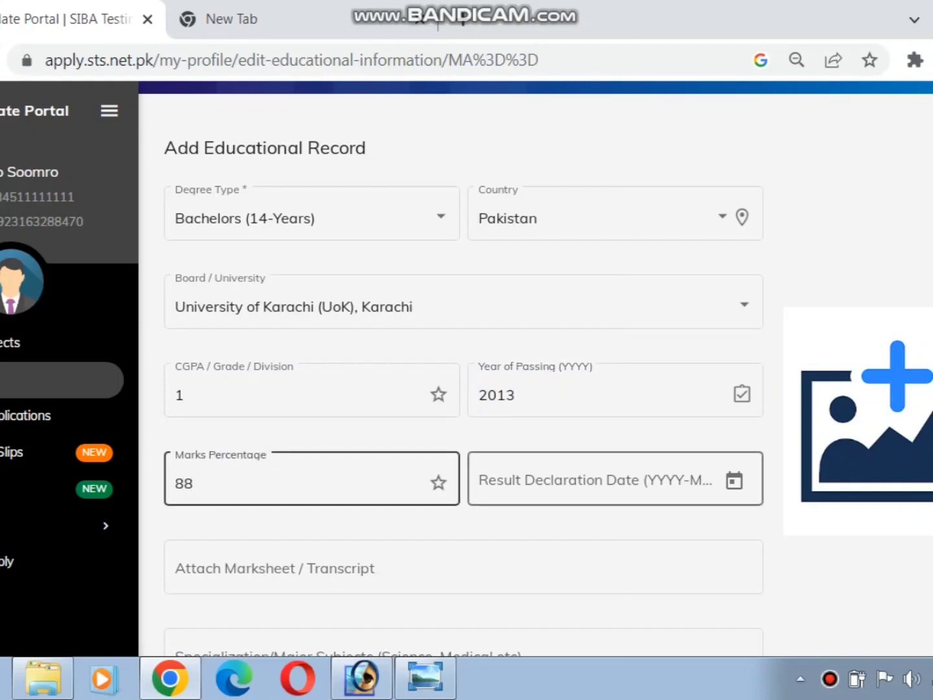
# Step: Set the Bachelors record's result declaration date to 2016-02-15 and attach its marksheet
pyautogui.click(614, 478)
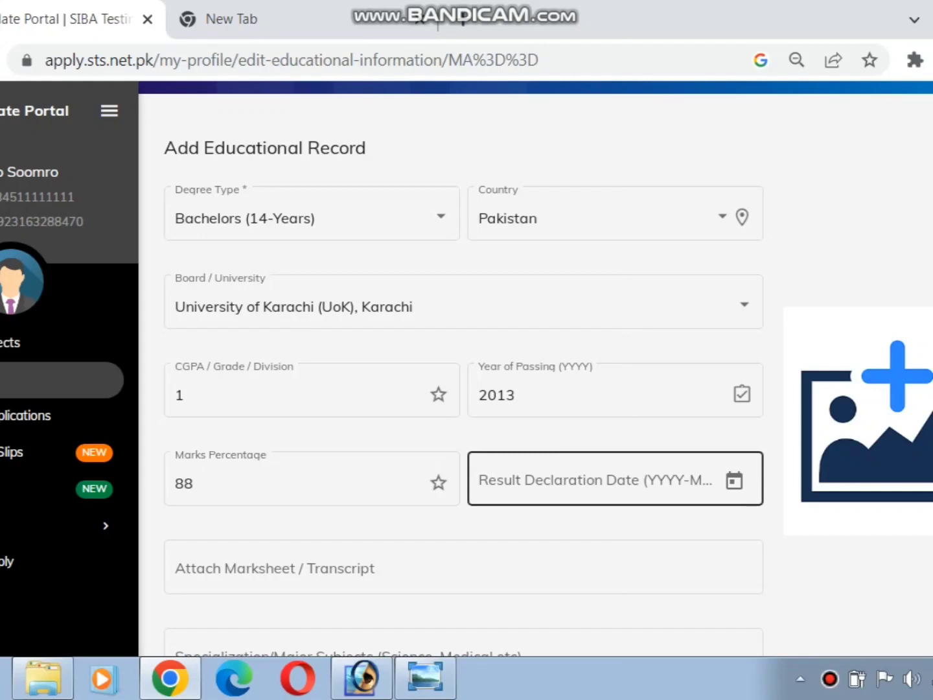
pyautogui.click(734, 481)
pyautogui.click(330, 181)
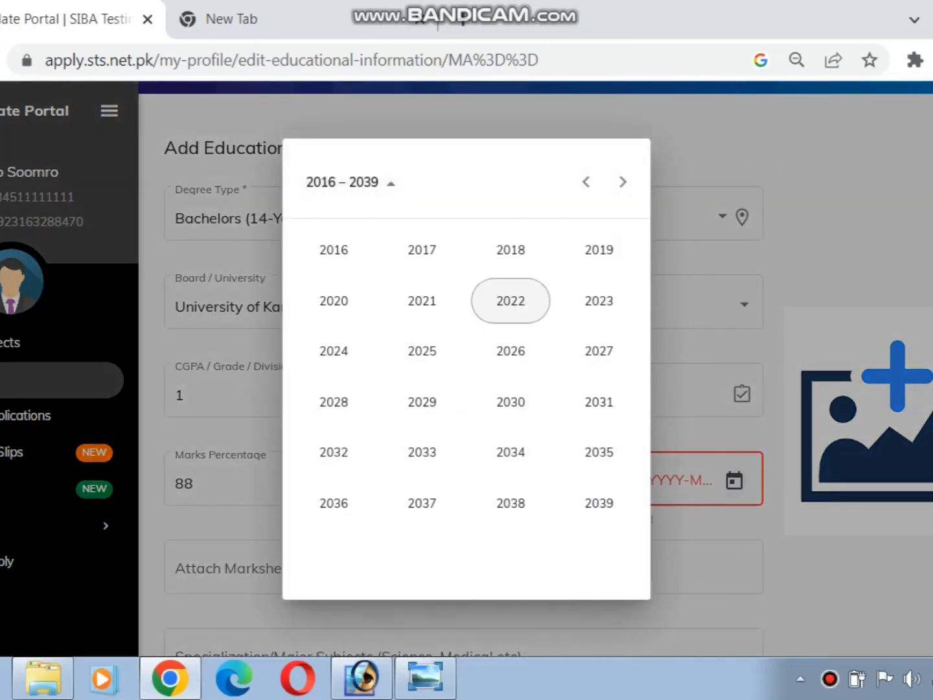
pyautogui.click(334, 250)
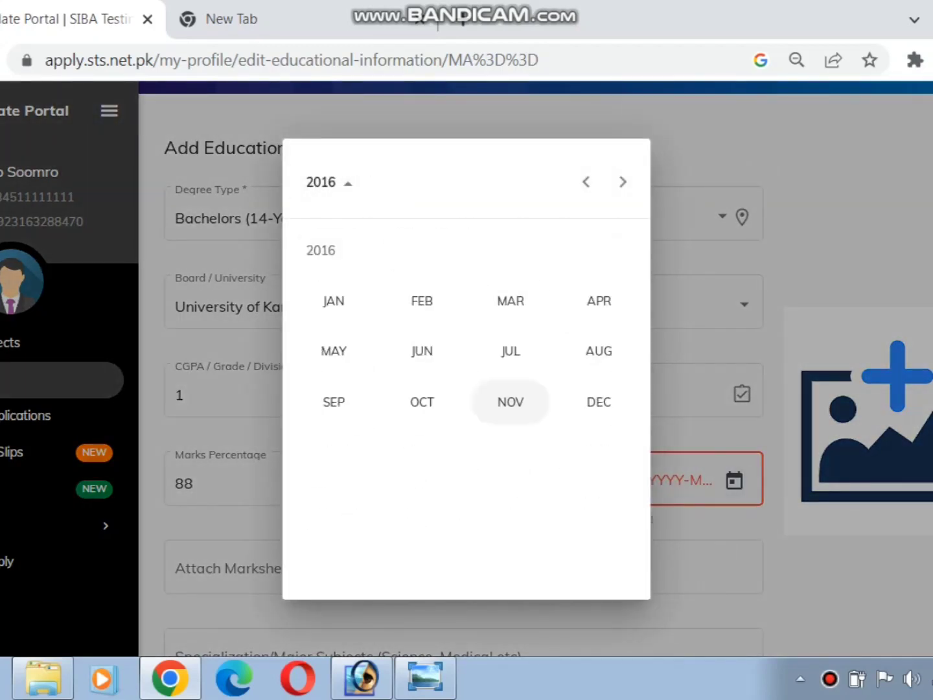
pyautogui.click(422, 299)
pyautogui.click(365, 424)
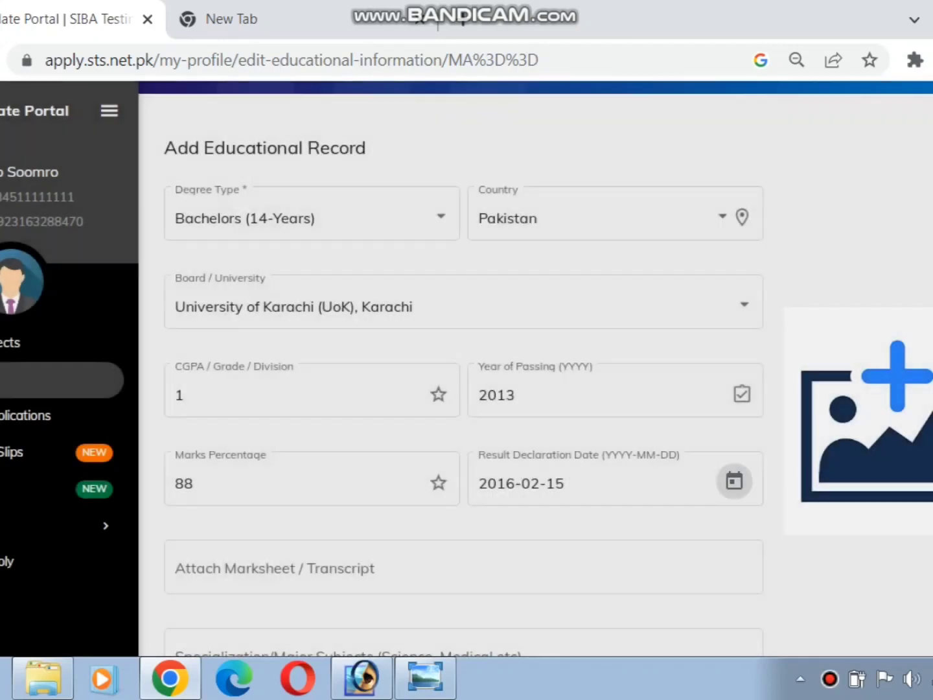
pyautogui.scroll(-3, 463, 370)
pyautogui.click(464, 338)
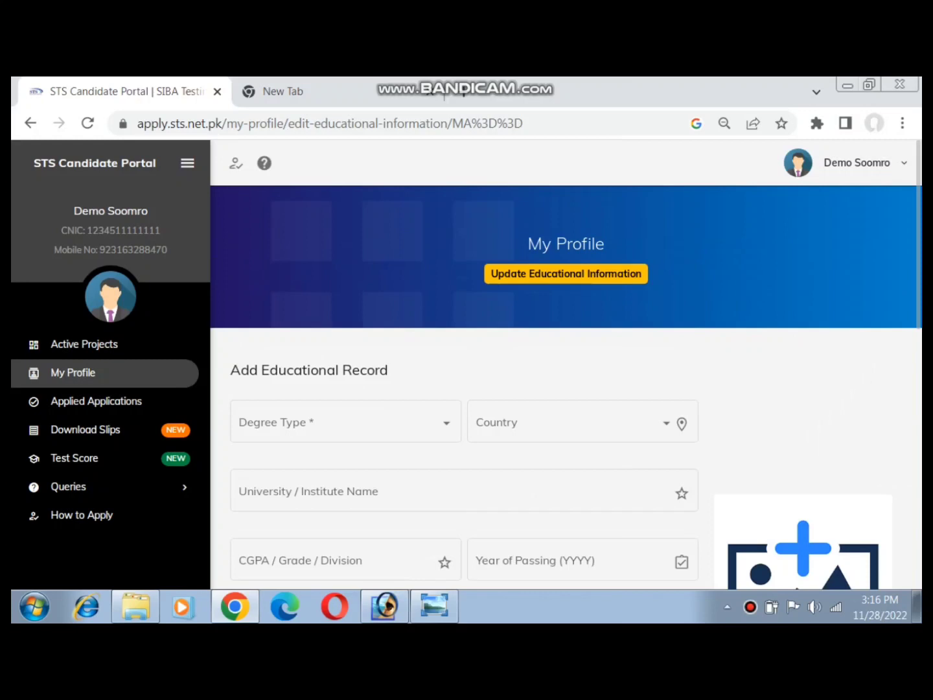
# Step: Open the candidate profile and review the educational records and the Certifications / Diploma and Experience Information sections
pyautogui.click(72, 372)
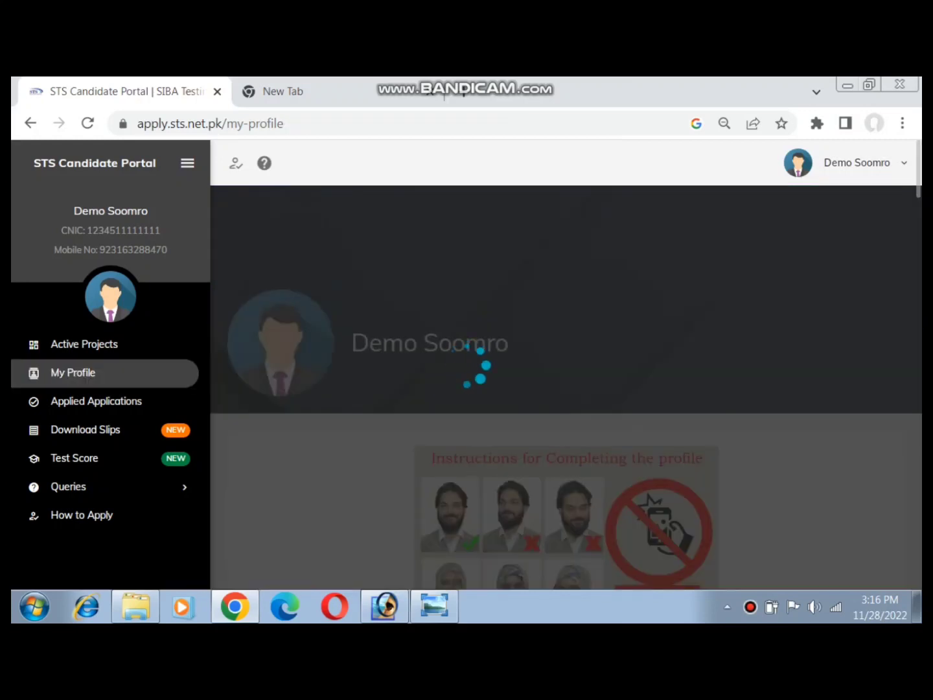
pyautogui.scroll(-20, 564, 363)
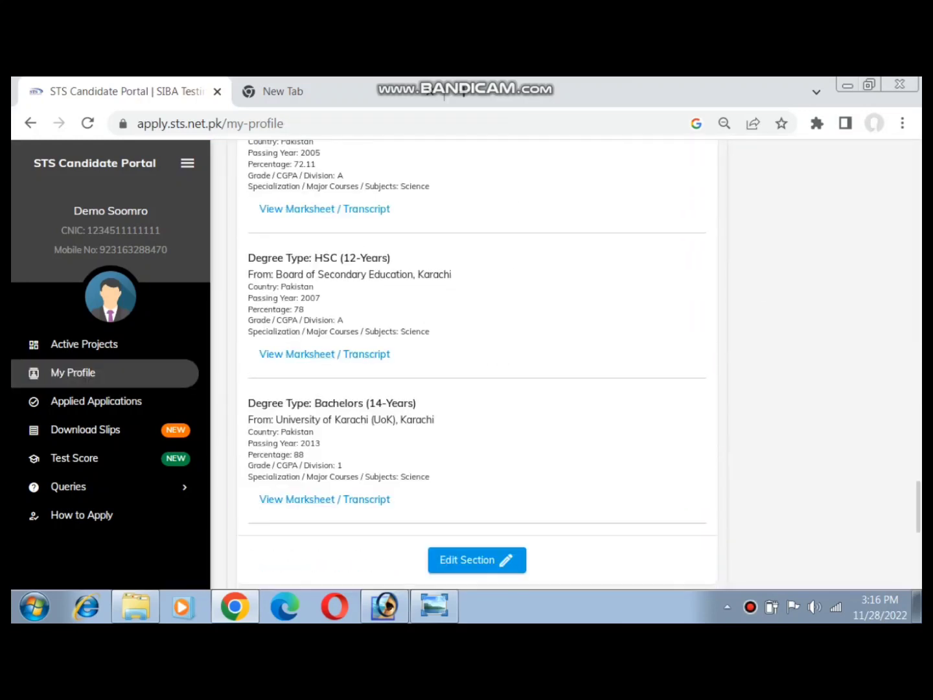
pyautogui.scroll(-5, 476, 362)
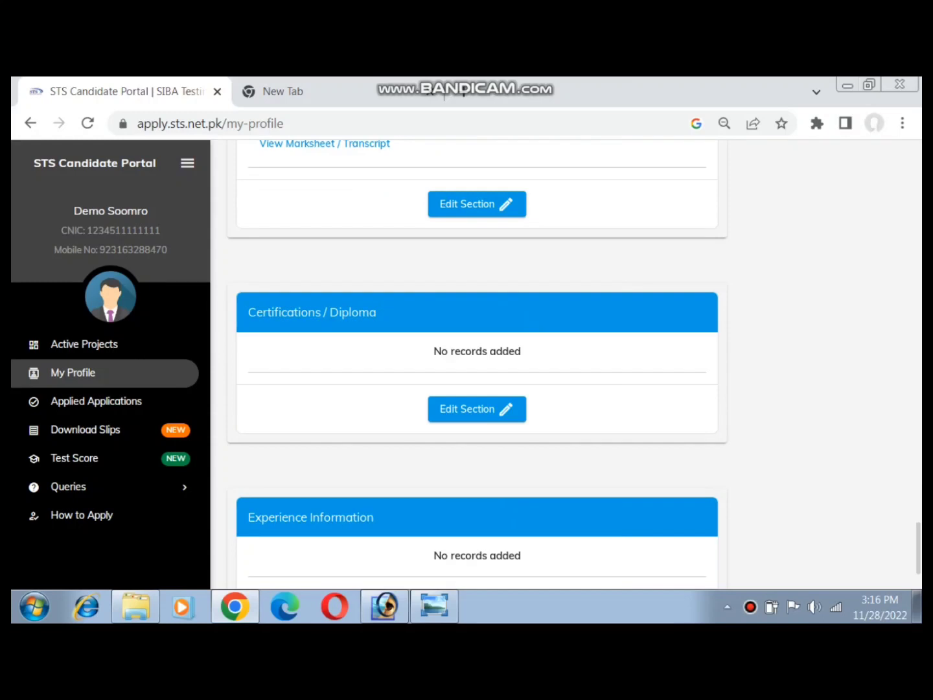
pyautogui.scroll(-2, 477, 364)
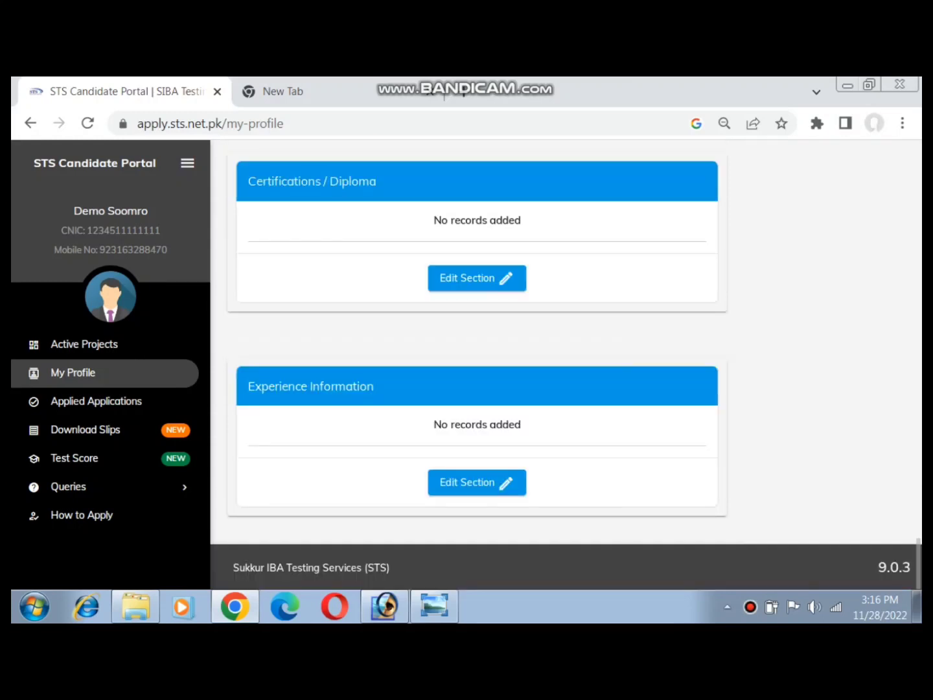
pyautogui.moveTo(433, 424); pyautogui.dragTo(521, 424)
pyautogui.click(464, 428)
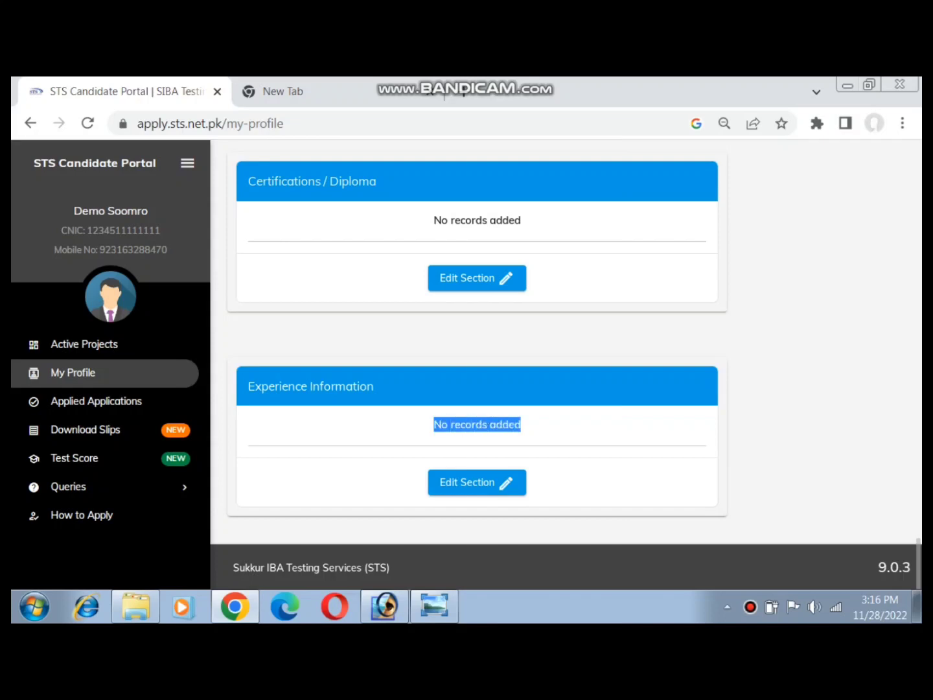
pyautogui.click(522, 424)
# Step: Open the posts of the School Education & Literacy Department project and read the PST and JEST eligibility criteria
pyautogui.click(85, 344)
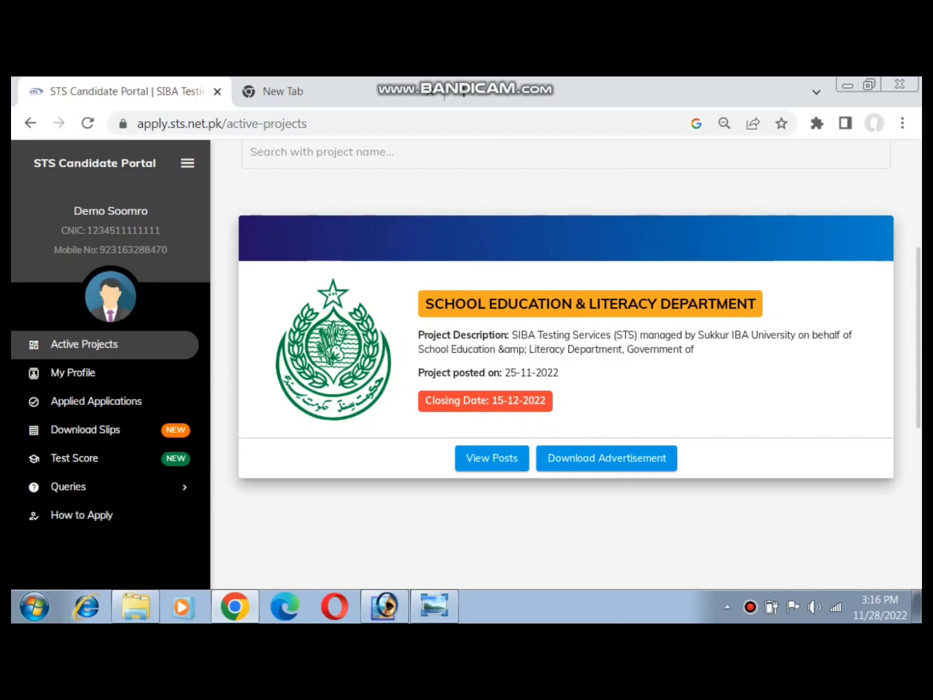
pyautogui.click(491, 457)
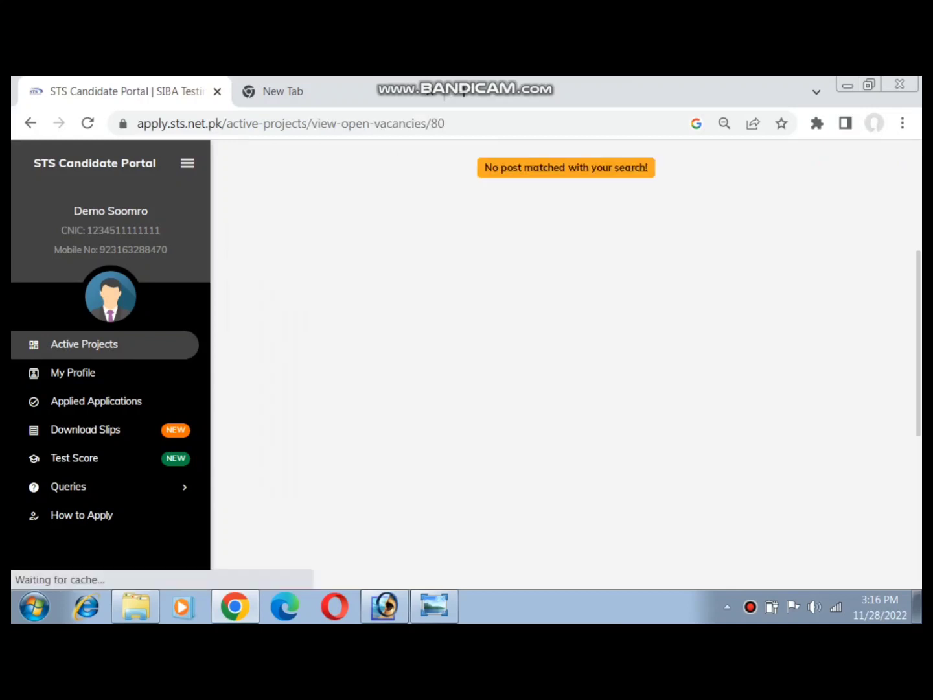
pyautogui.scroll(-3, 566, 408)
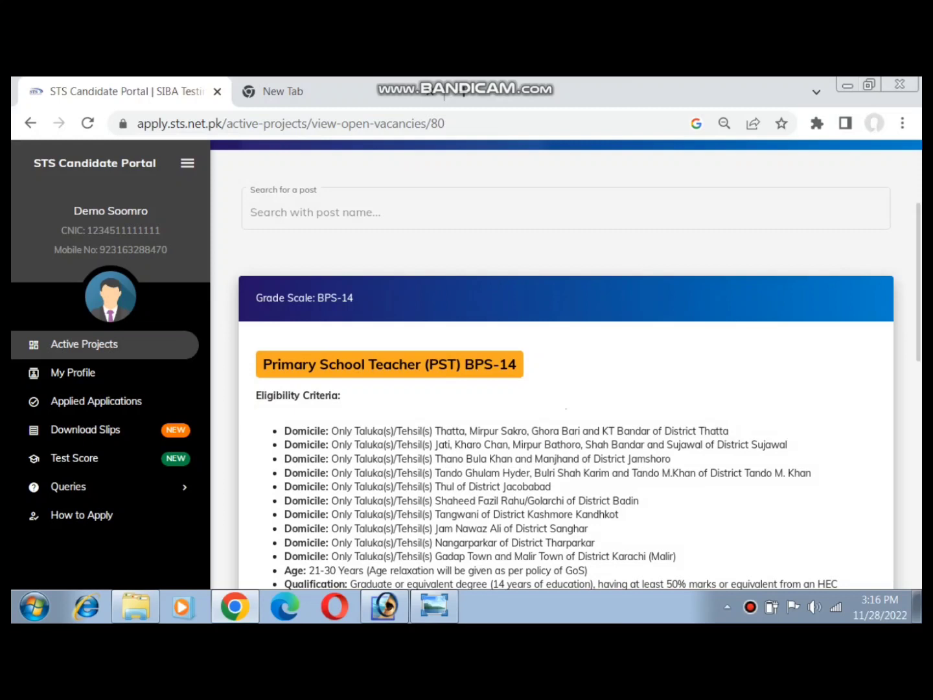
pyautogui.moveTo(271, 365); pyautogui.dragTo(438, 365)
pyautogui.scroll(-7, 439, 364)
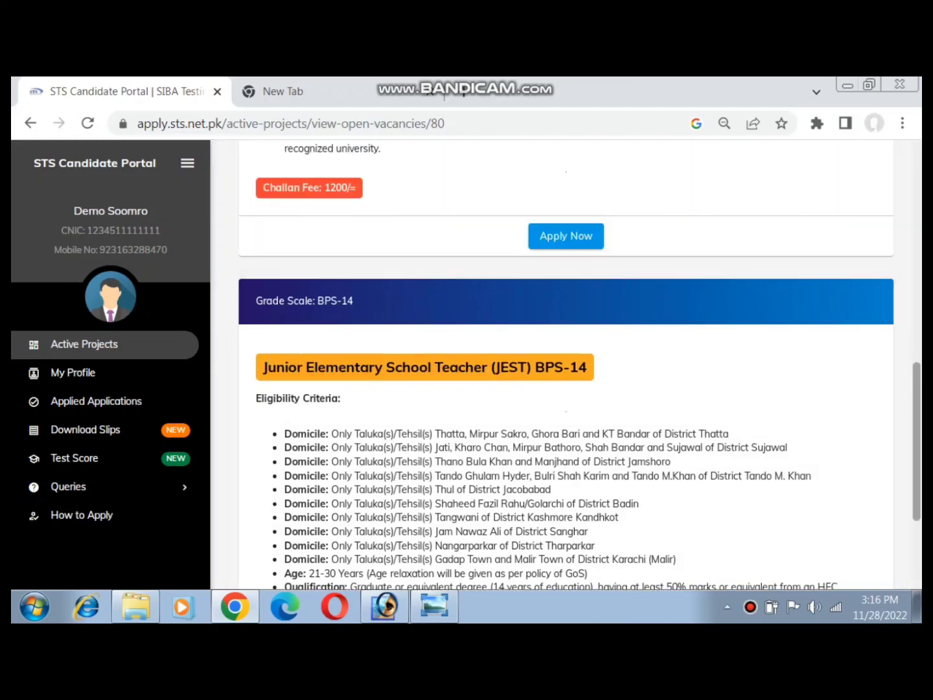
pyautogui.scroll(-2, 565, 363)
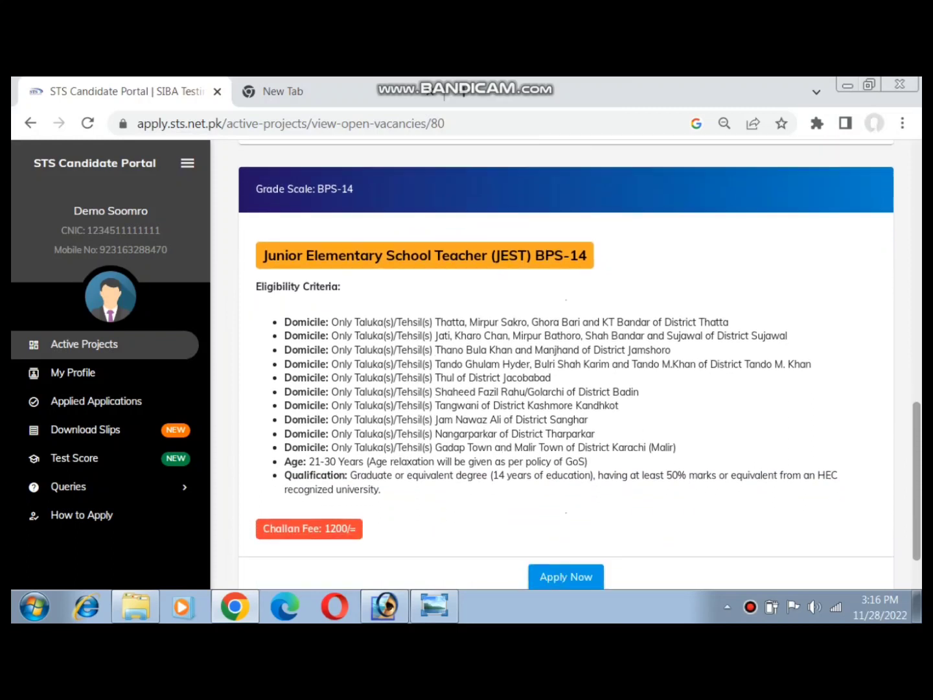
# Step: Compare the PST and JEST posts and check the challan fee of the Primary School Teacher post
pyautogui.scroll(3, 566, 363)
pyautogui.scroll(-3, 565, 363)
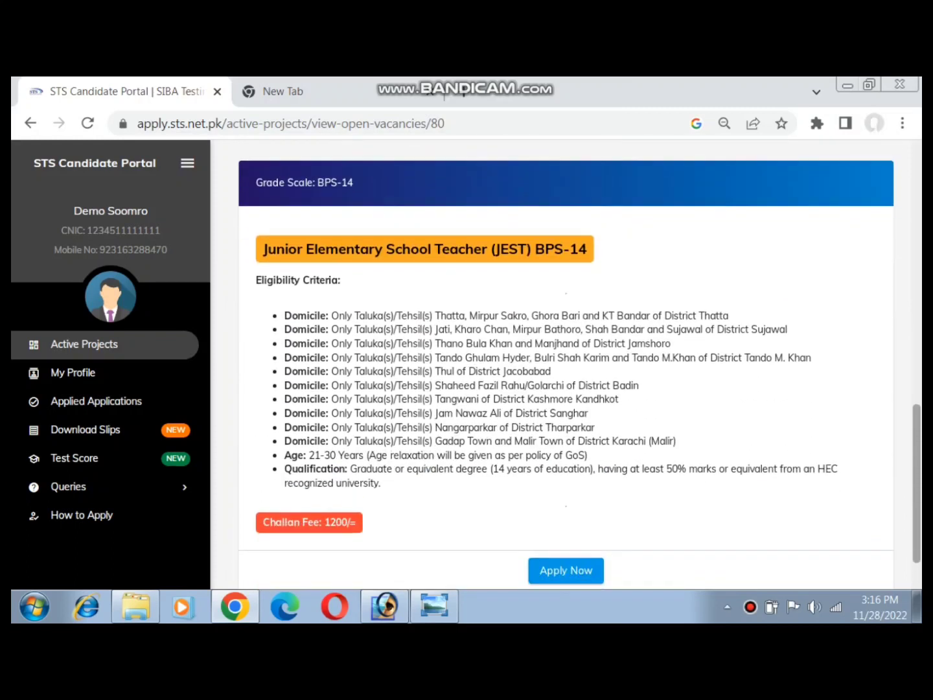
pyautogui.scroll(3, 565, 363)
pyautogui.moveTo(302, 265); pyautogui.dragTo(356, 264)
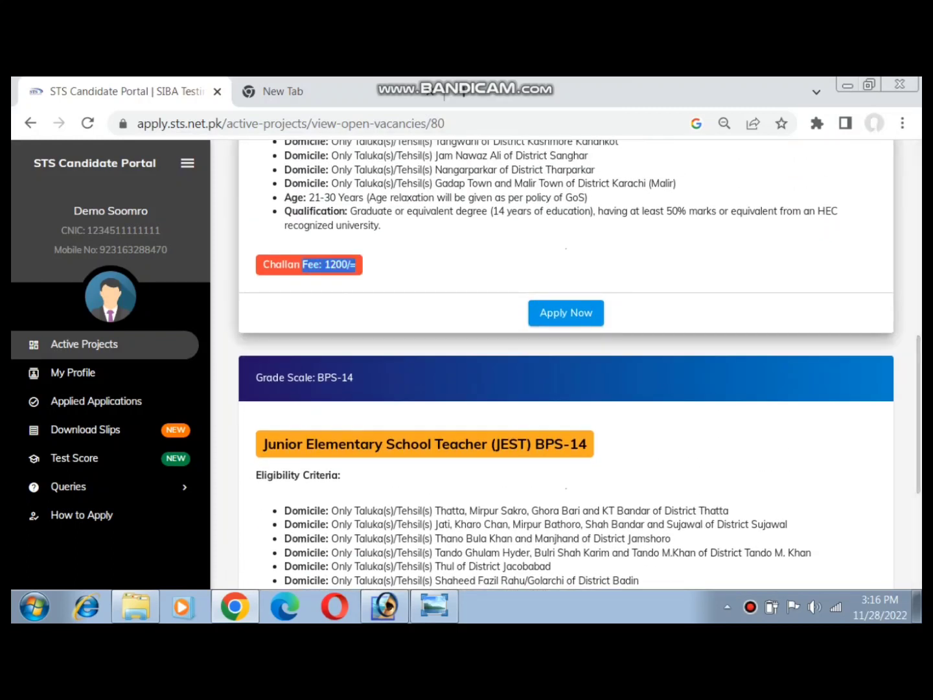
pyautogui.click(309, 265)
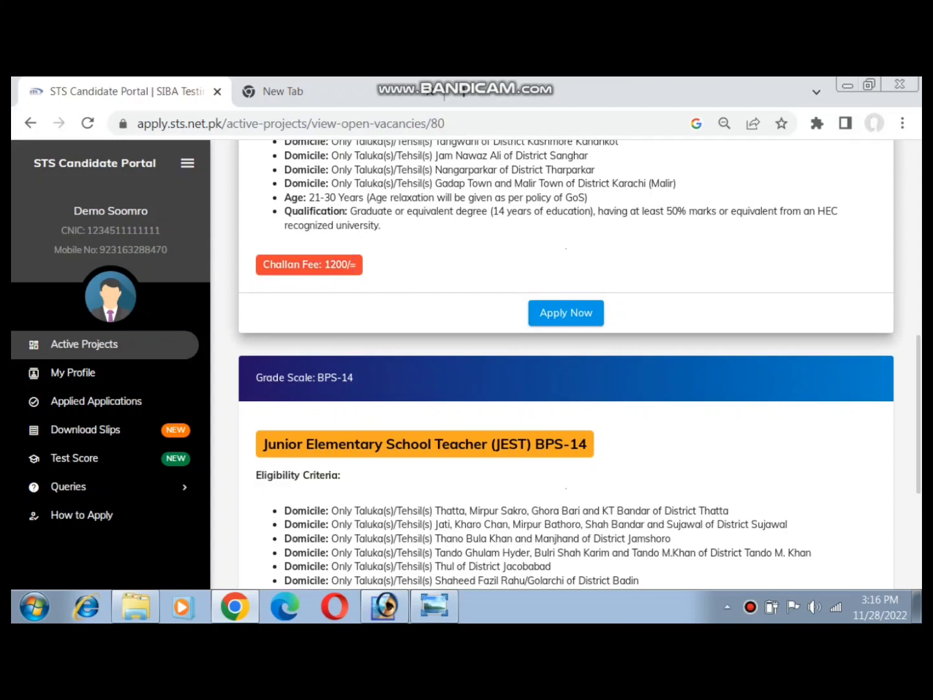
pyautogui.moveTo(263, 264)
pyautogui.mouseDown()
pyautogui.moveTo(356, 264)
pyautogui.moveTo(263, 265)
pyautogui.mouseUp()
pyautogui.click(356, 265)
pyautogui.scroll(4, 566, 363)
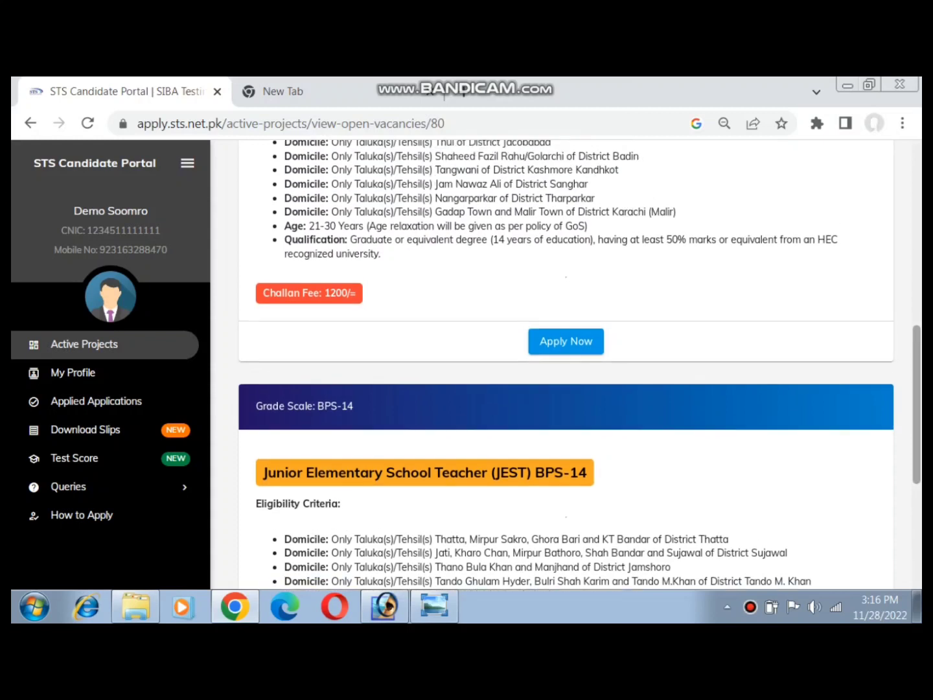
pyautogui.scroll(-1, 566, 363)
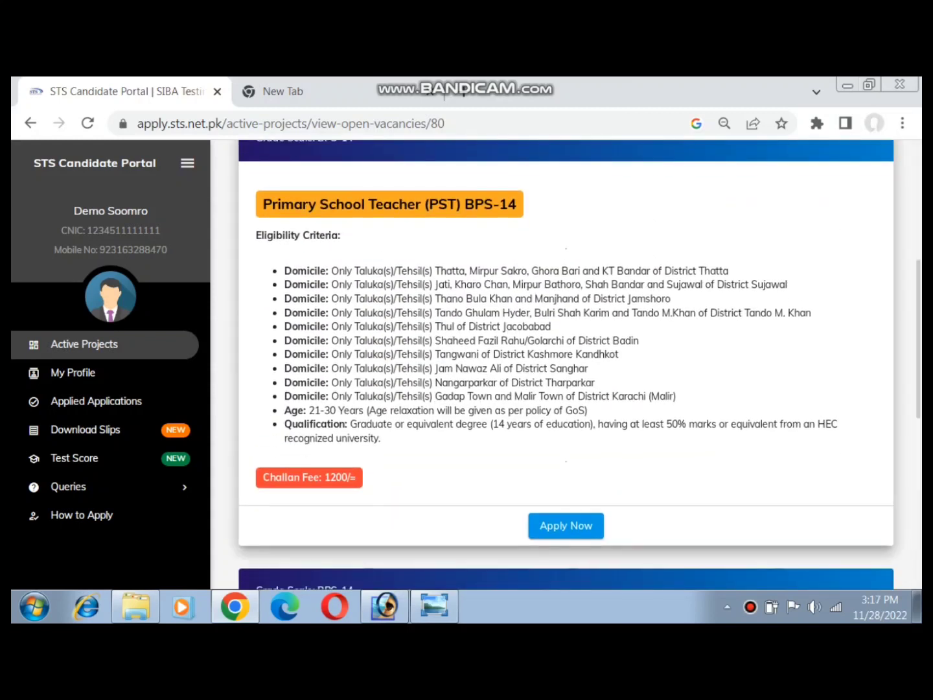
# Step: Try to apply for the Primary School Teacher (PST) BPS-14 post, read the response and dismiss it
pyautogui.click(566, 525)
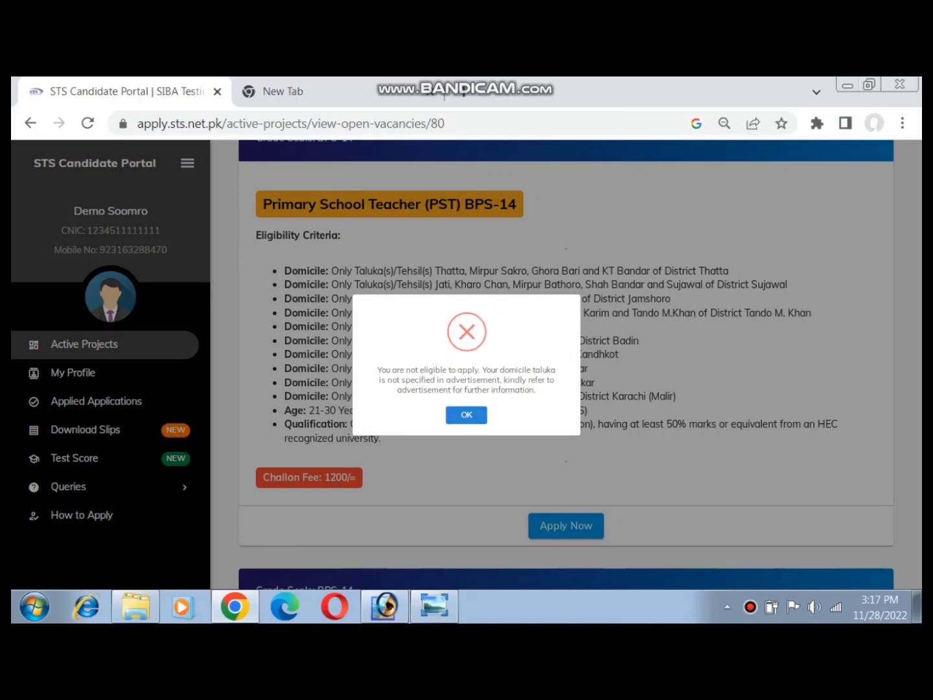
pyautogui.moveTo(399, 370); pyautogui.dragTo(541, 369)
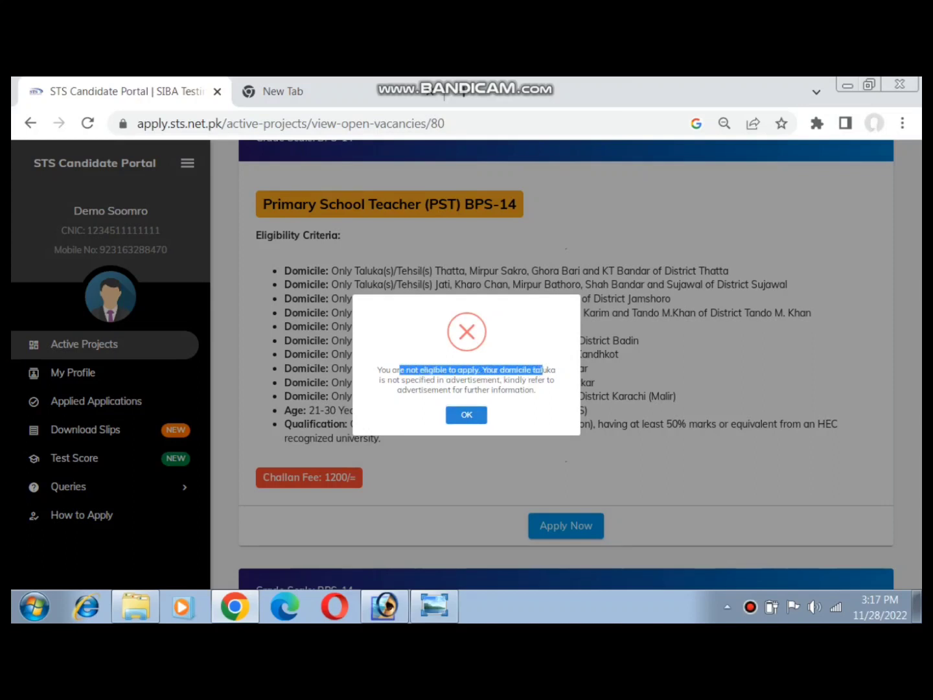
pyautogui.moveTo(393, 380); pyautogui.dragTo(497, 379)
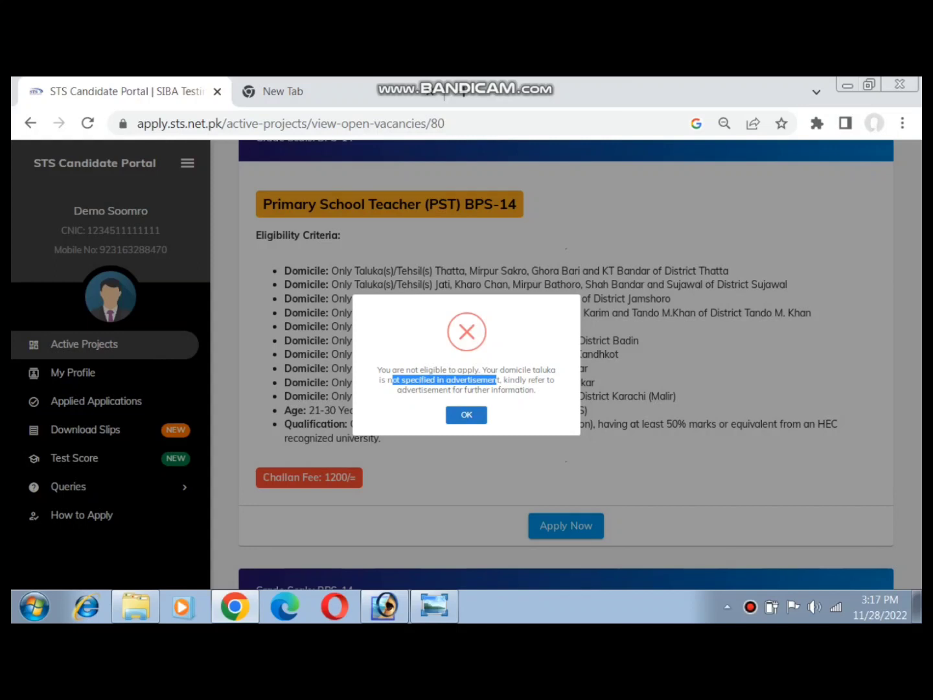
pyautogui.click(466, 414)
# Step: Check the domicile district and taluka in the profile and open the address information for editing
pyautogui.click(72, 373)
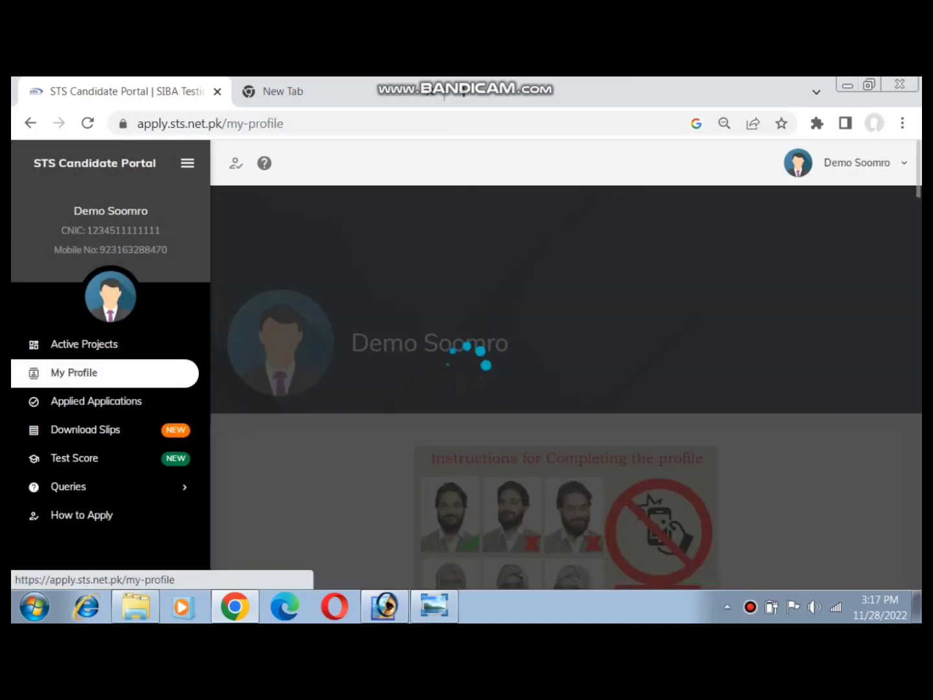
pyautogui.scroll(-15, 564, 363)
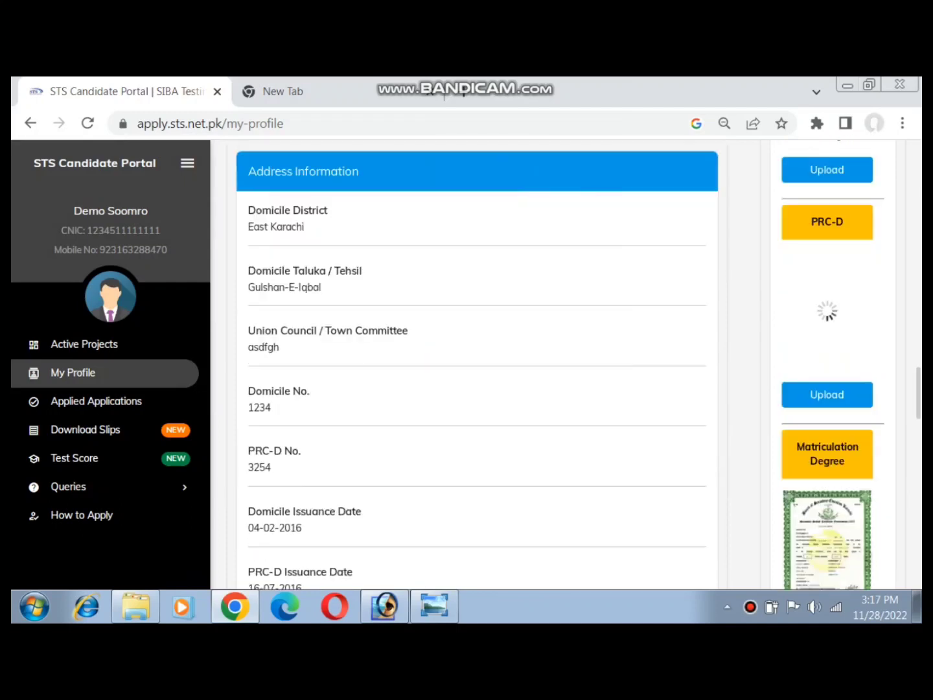
pyautogui.moveTo(254, 226); pyautogui.dragTo(284, 226)
pyautogui.moveTo(254, 287); pyautogui.dragTo(301, 287)
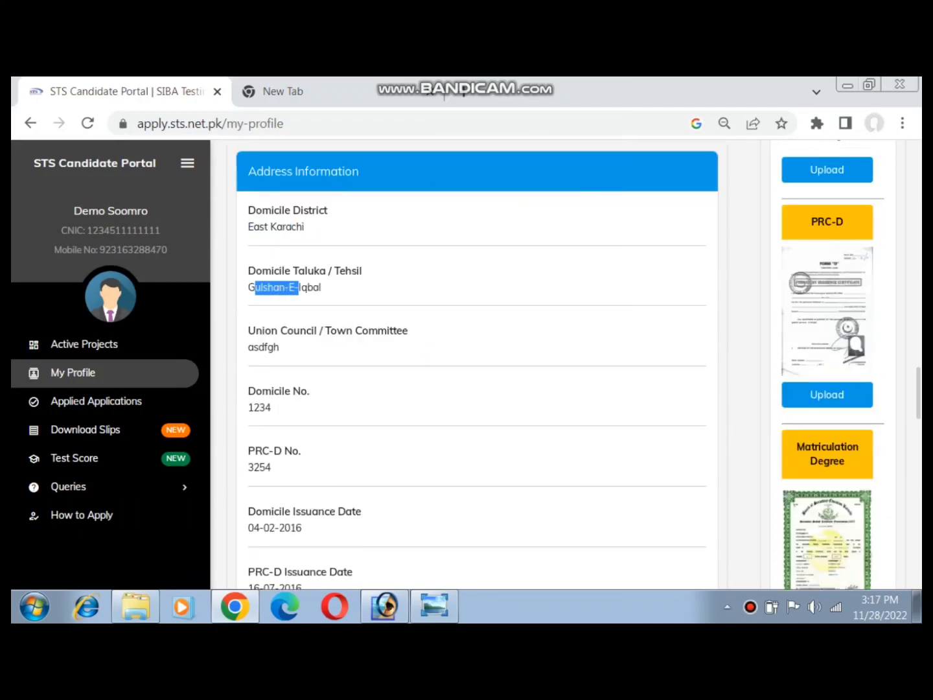
pyautogui.scroll(-7, 300, 287)
pyautogui.click(477, 499)
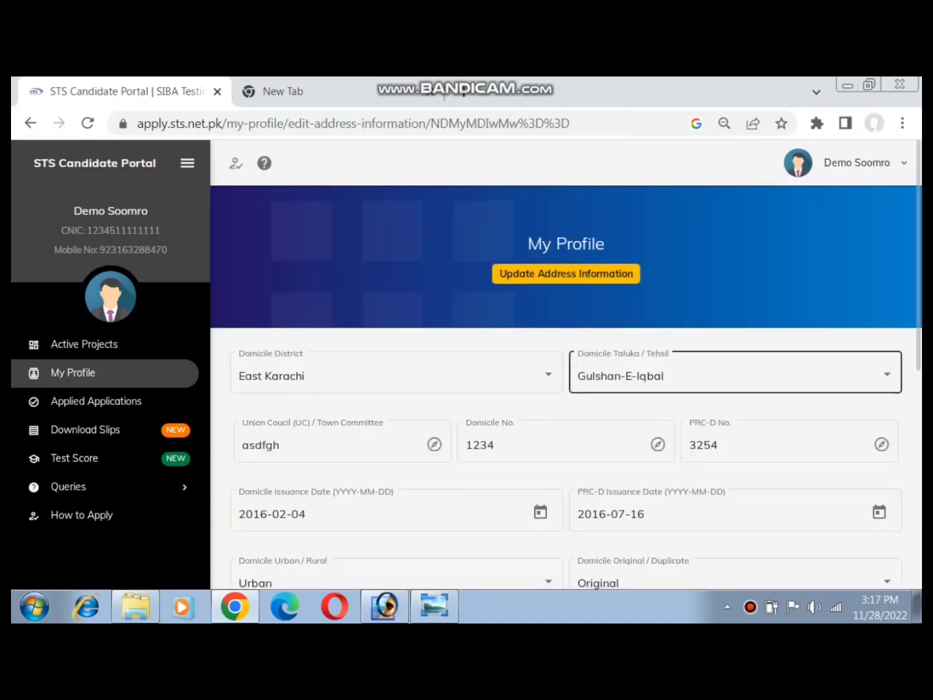
# Step: Check the available domicile talukas against the deprived talukas in the SELD_2022.jpg advertisement, then return to Chrome
pyautogui.click(735, 376)
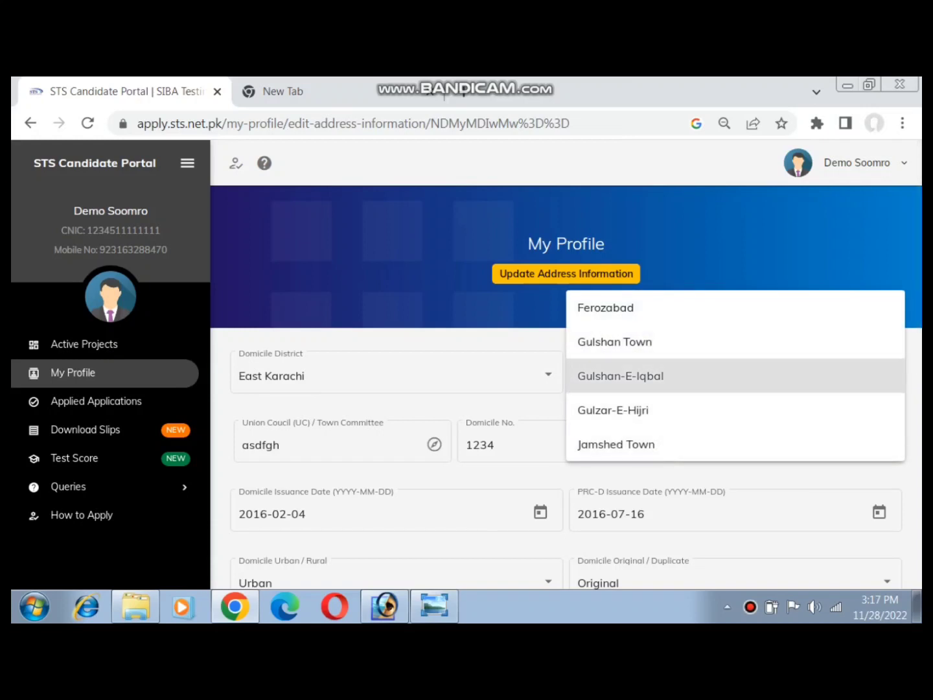
pyautogui.hotkey('alt', 'Tab')
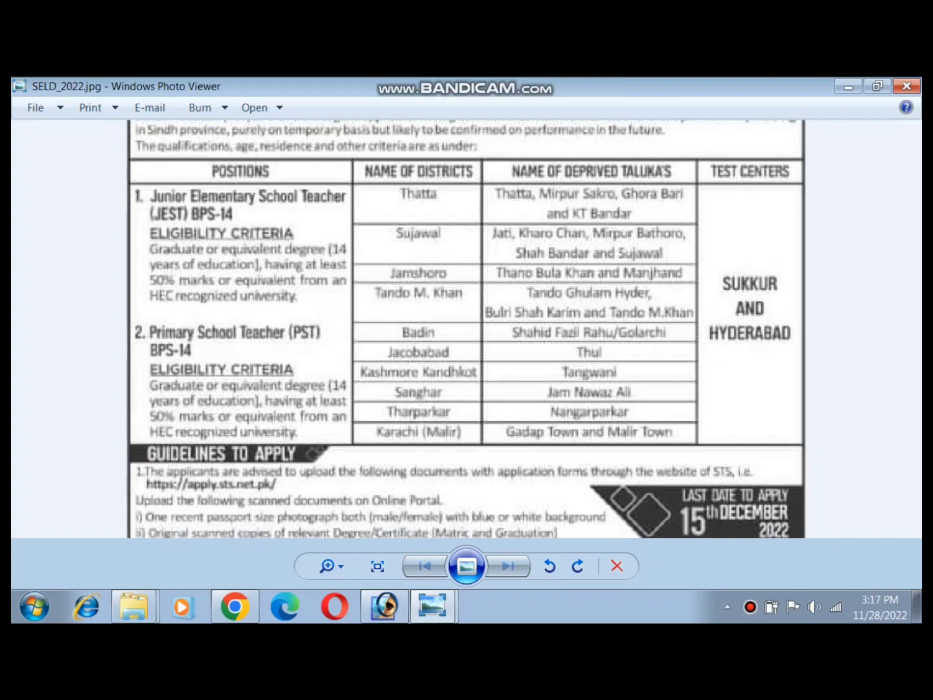
pyautogui.click(849, 86)
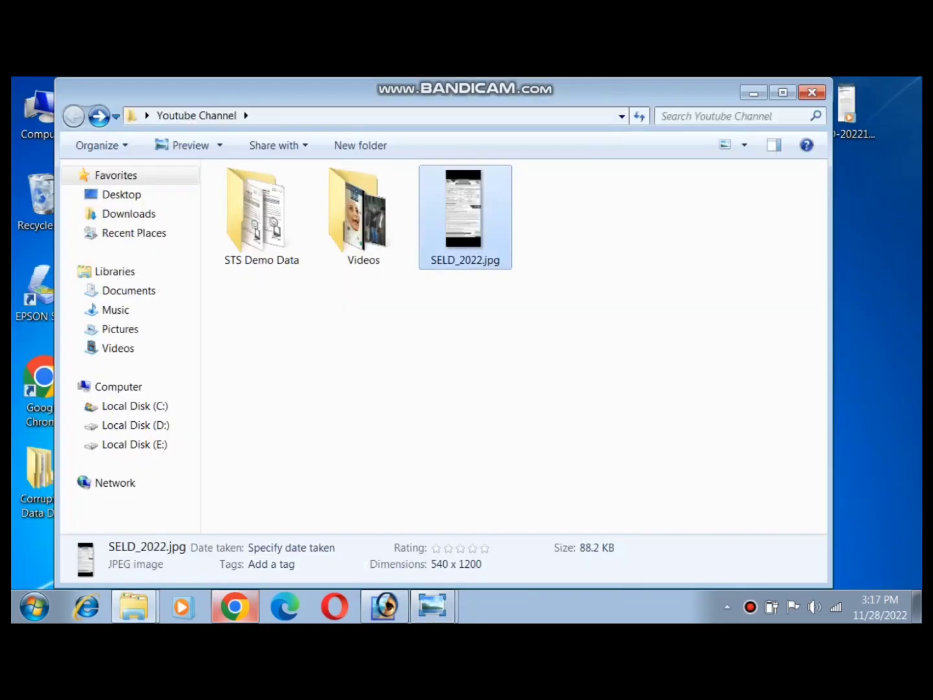
pyautogui.click(235, 606)
# Step: Set the domicile district to Malir Karachi in the address information
pyautogui.click(396, 375)
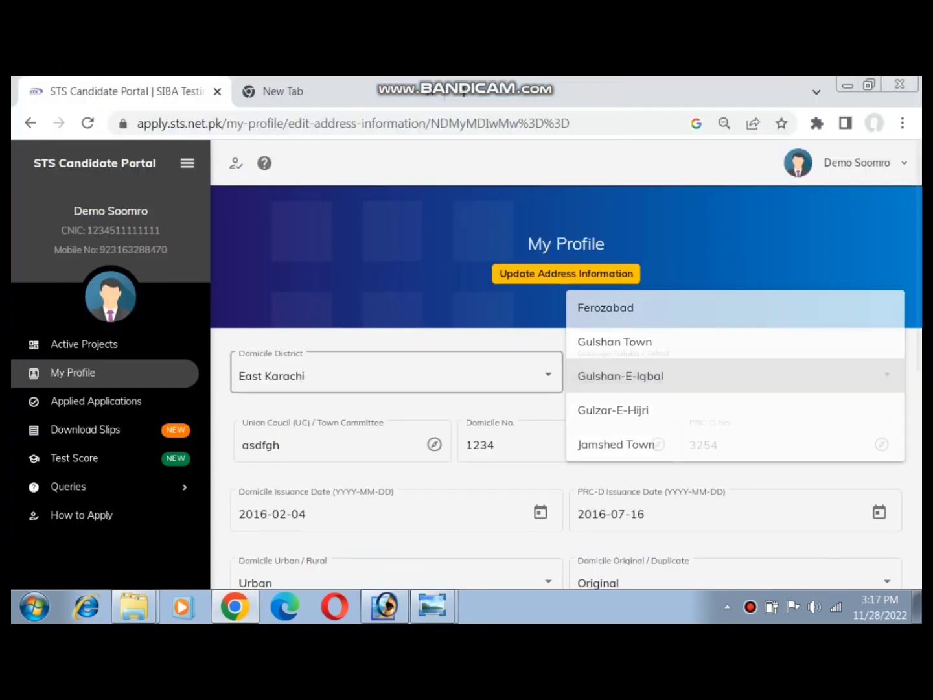
pyautogui.click(396, 375)
pyautogui.scroll(-4, 397, 376)
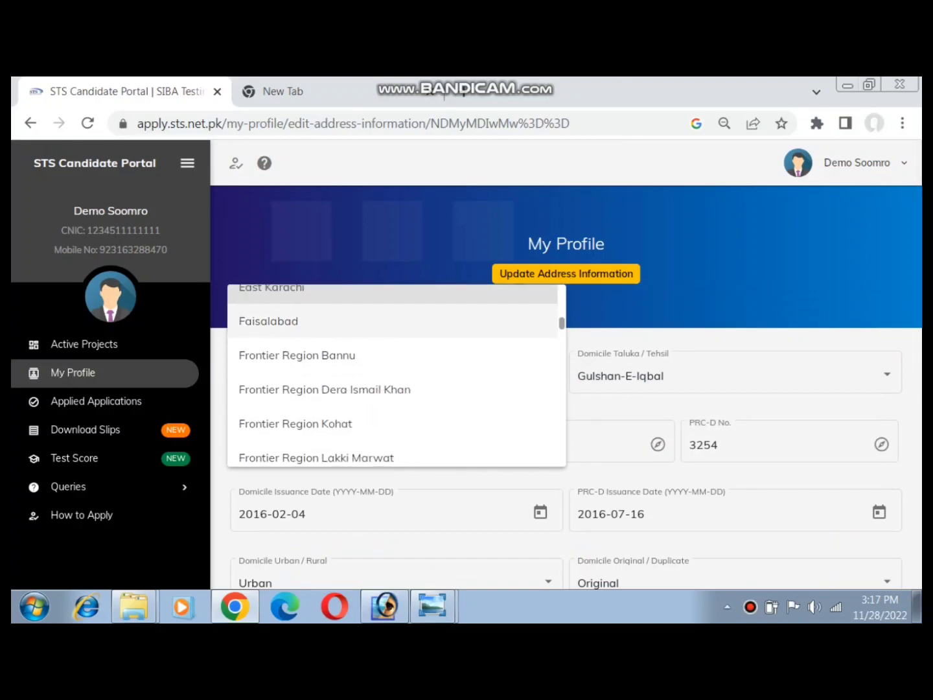
pyautogui.scroll(-3, 397, 409)
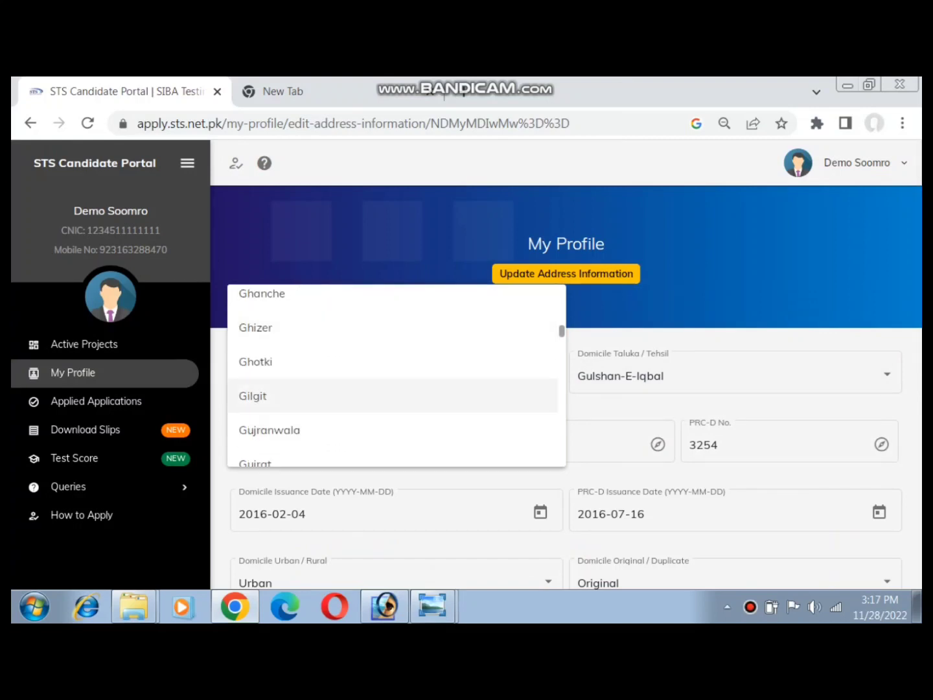
pyautogui.scroll(-4, 397, 376)
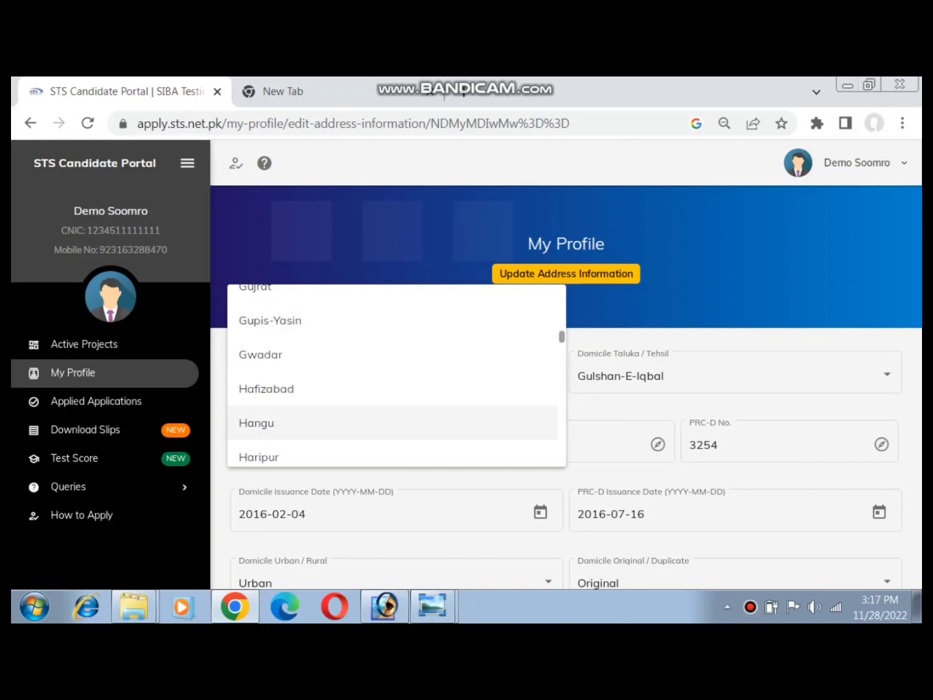
pyautogui.scroll(-5, 397, 375)
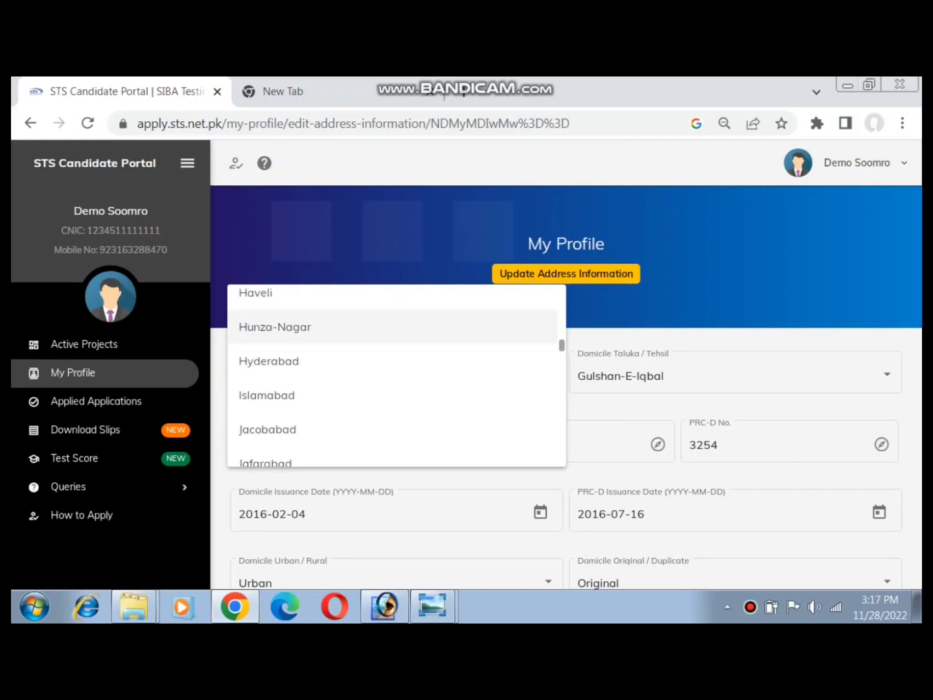
pyautogui.scroll(-5, 397, 376)
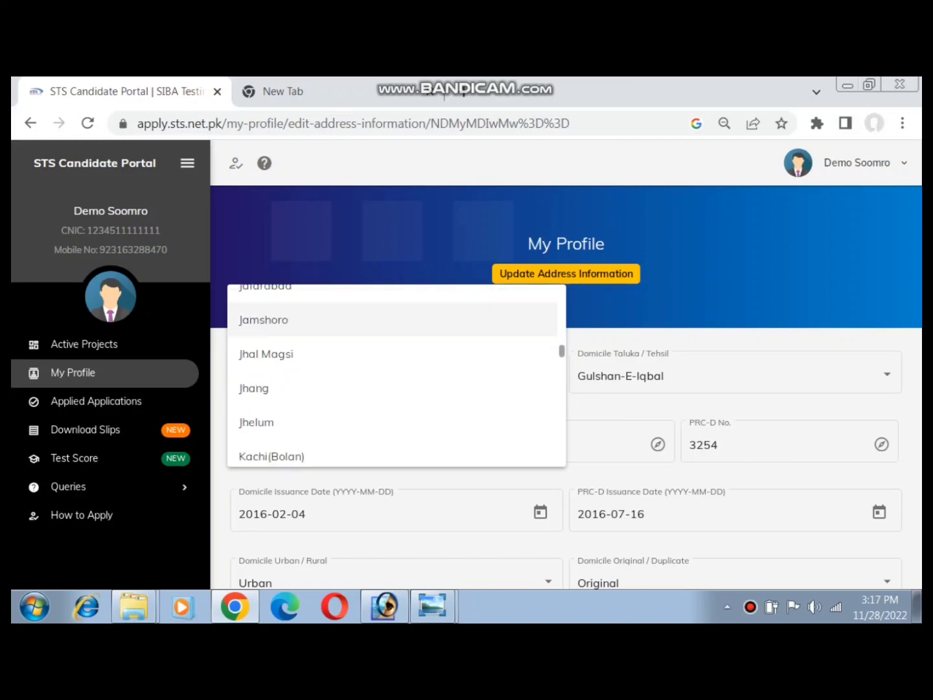
pyautogui.scroll(-3, 397, 376)
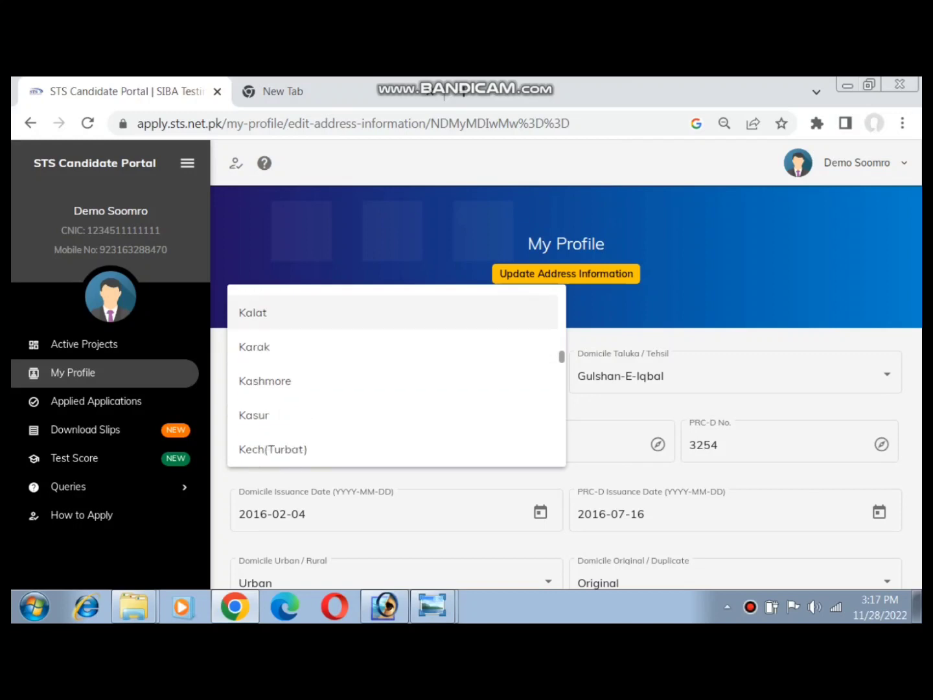
pyautogui.scroll(-5, 397, 376)
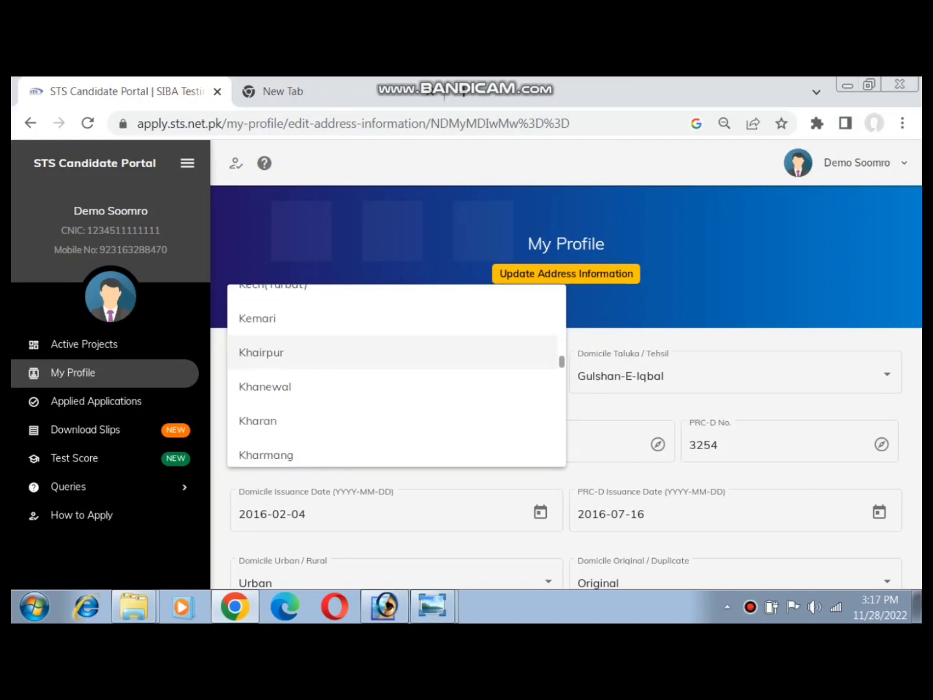
pyautogui.scroll(-5, 397, 376)
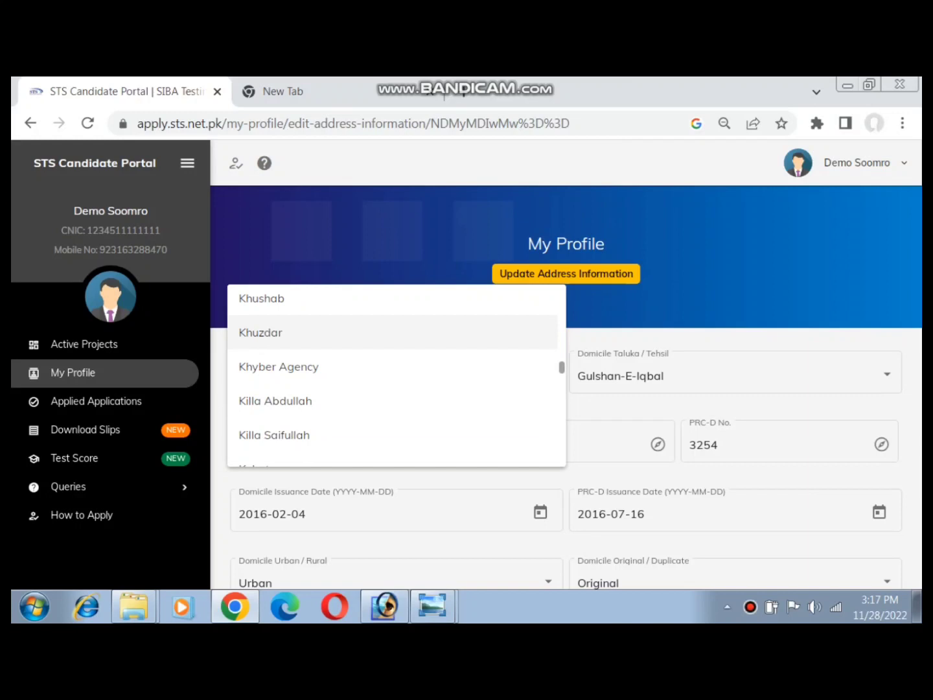
pyautogui.scroll(-5, 396, 376)
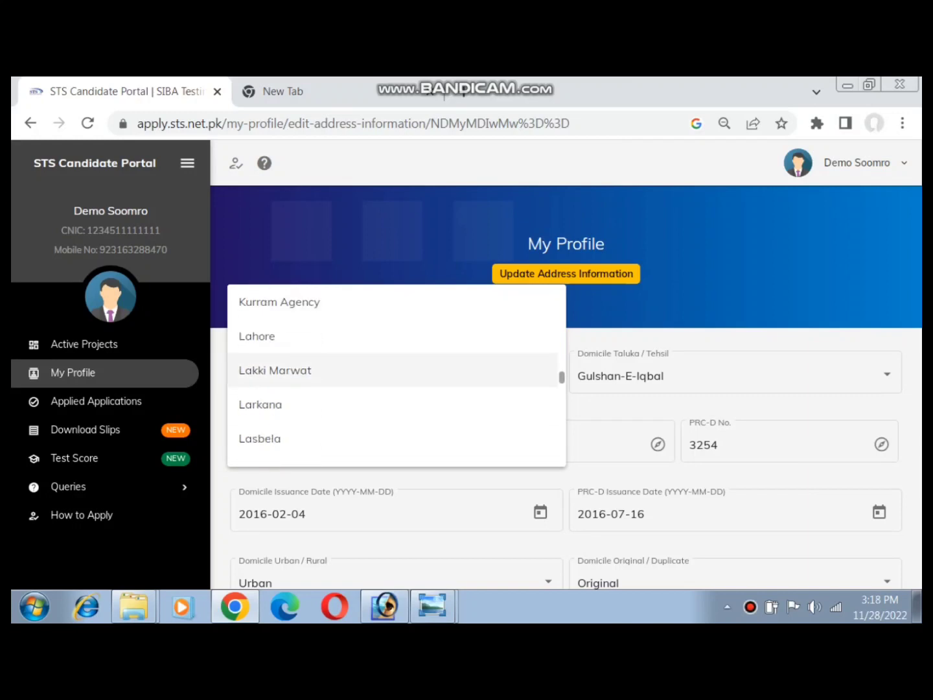
pyautogui.click(311, 447)
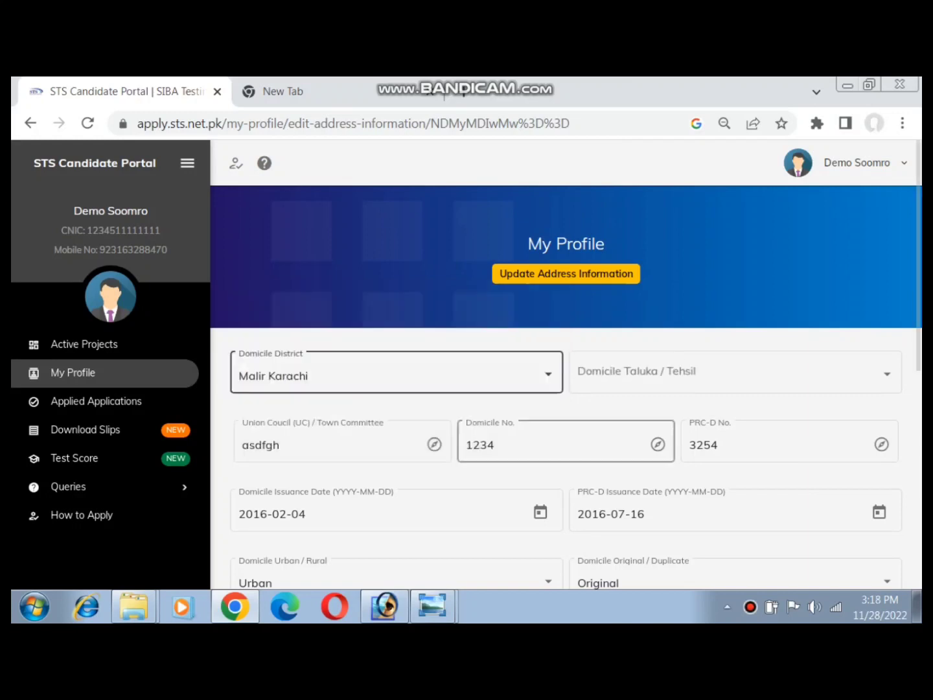
# Step: Select a domicile taluka for the Malir Karachi district and save the updated address information
pyautogui.click(647, 375)
pyautogui.click(612, 410)
pyautogui.scroll(-6, 563, 389)
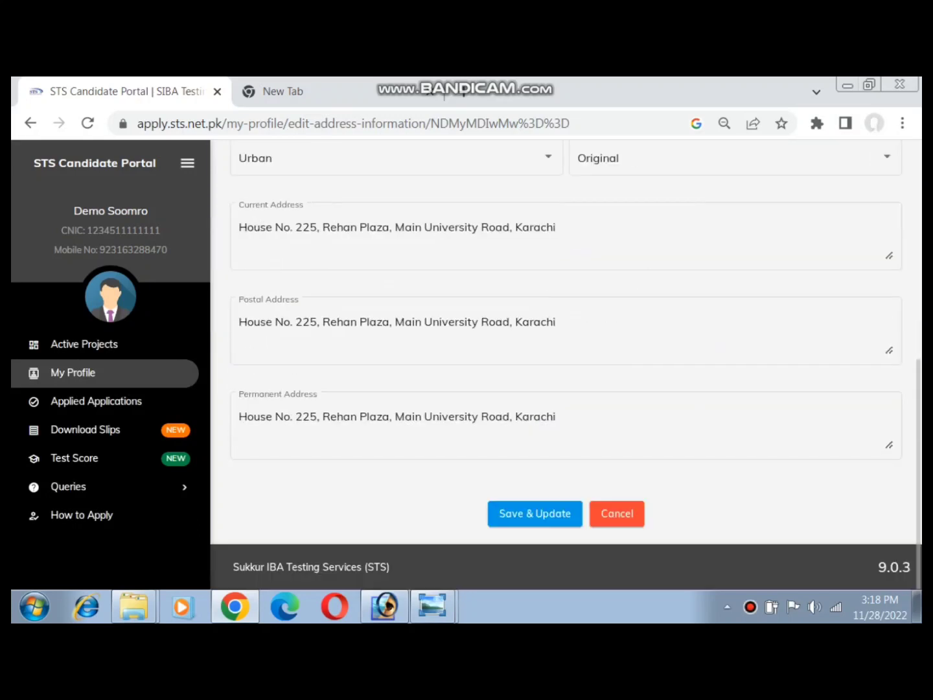
pyautogui.click(535, 514)
pyautogui.click(471, 409)
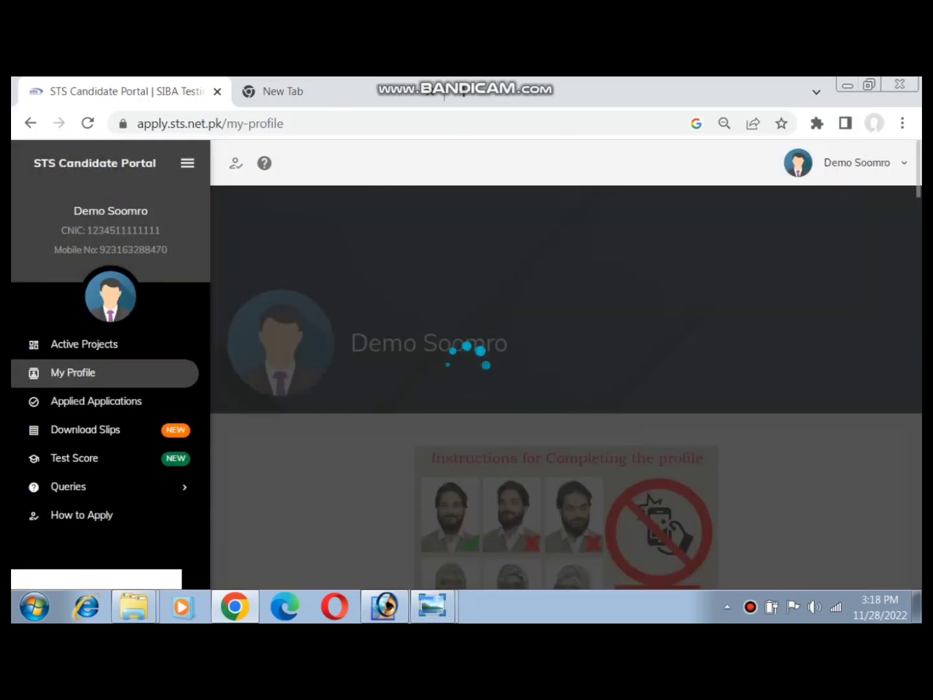
# Step: Go through the active projects to the applied applications and check the Primary School Teacher (PST) BPS-14 application's status and next step
pyautogui.click(84, 344)
pyautogui.scroll(-3, 565, 365)
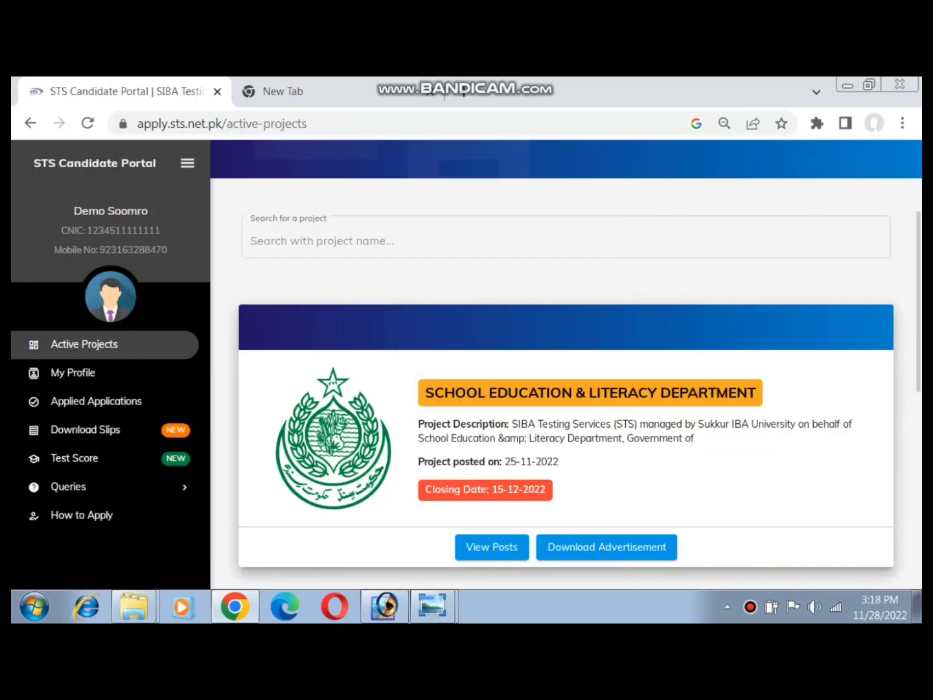
pyautogui.click(96, 400)
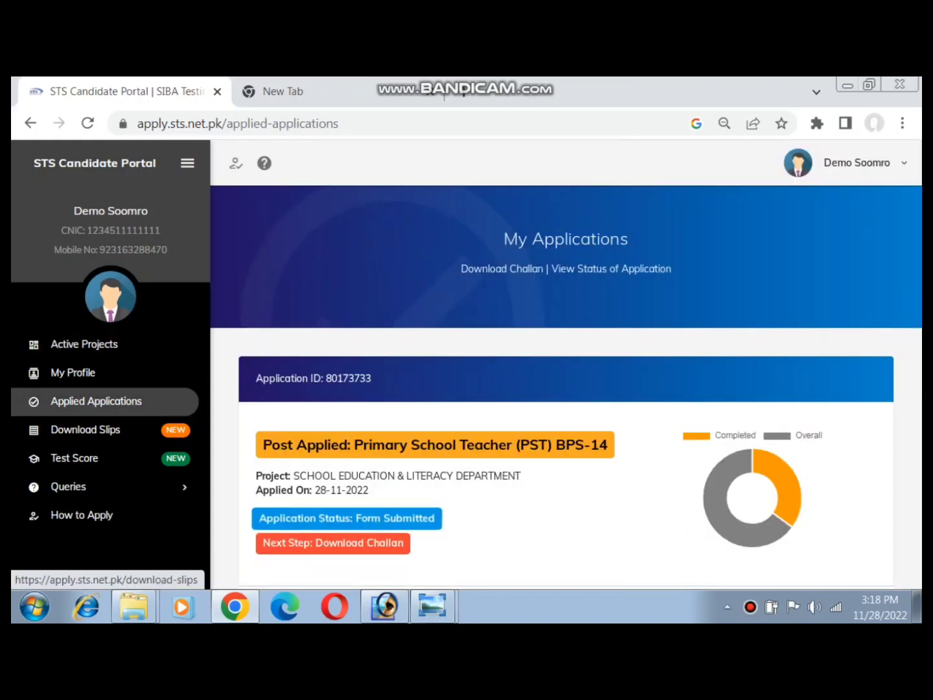
pyautogui.scroll(-2, 564, 388)
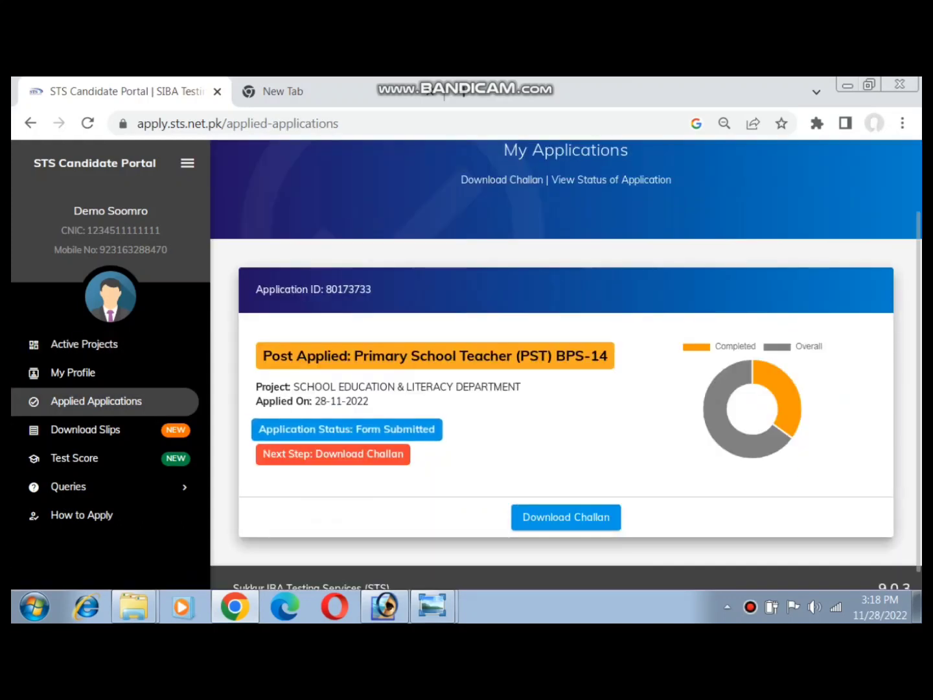
pyautogui.moveTo(280, 356); pyautogui.dragTo(608, 356)
pyautogui.click(608, 356)
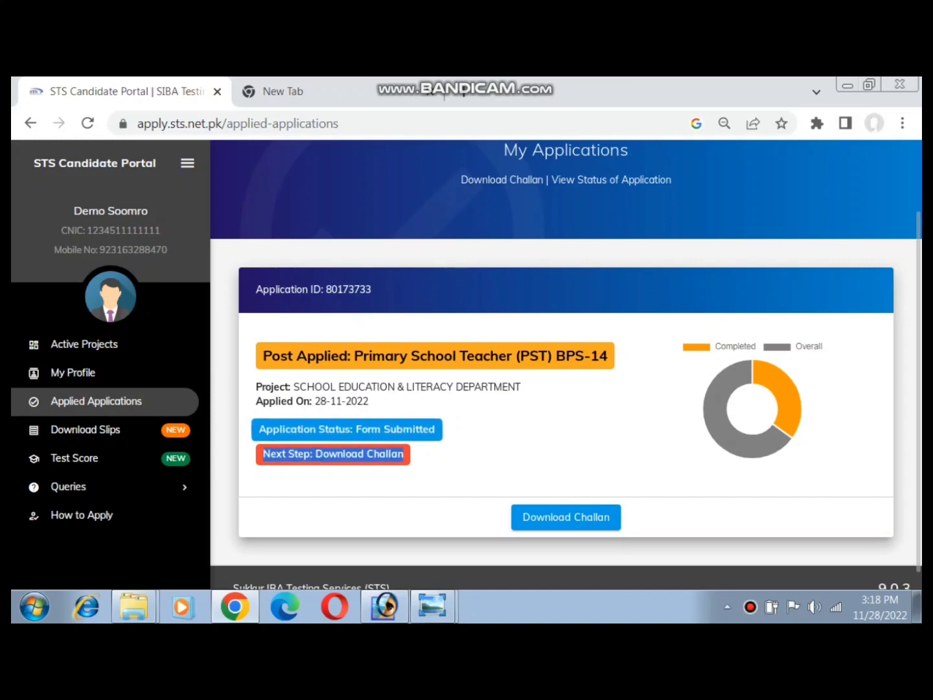
# Step: Download the challan for the PST application and review its Allied Bank, MCB Bank and fee details before returning to the portal
pyautogui.click(565, 516)
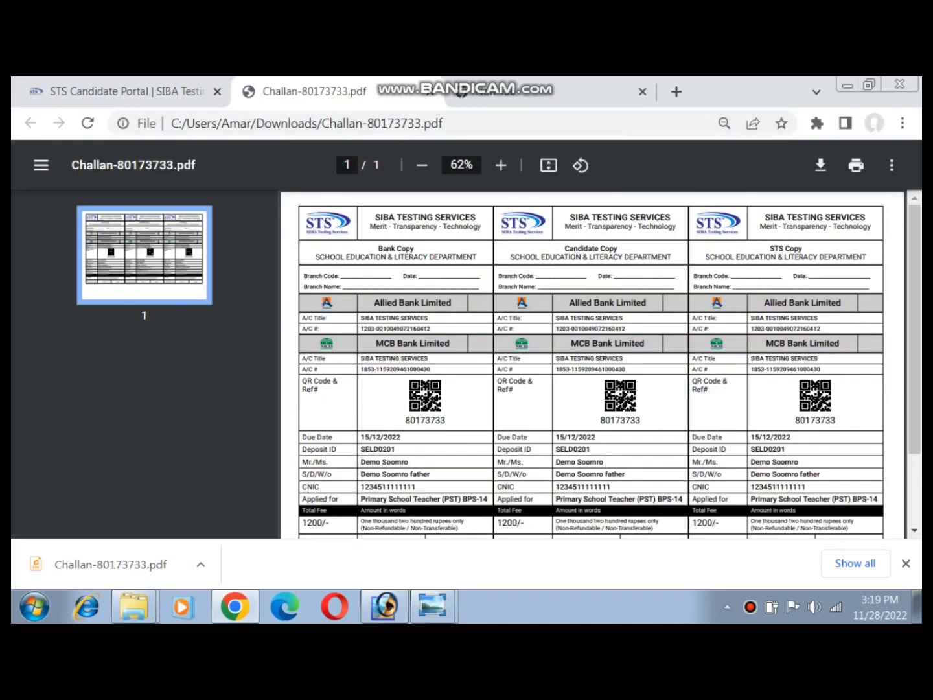
pyautogui.moveTo(374, 303); pyautogui.dragTo(450, 302)
pyautogui.moveTo(375, 343); pyautogui.dragTo(445, 343)
pyautogui.scroll(-2, 592, 389)
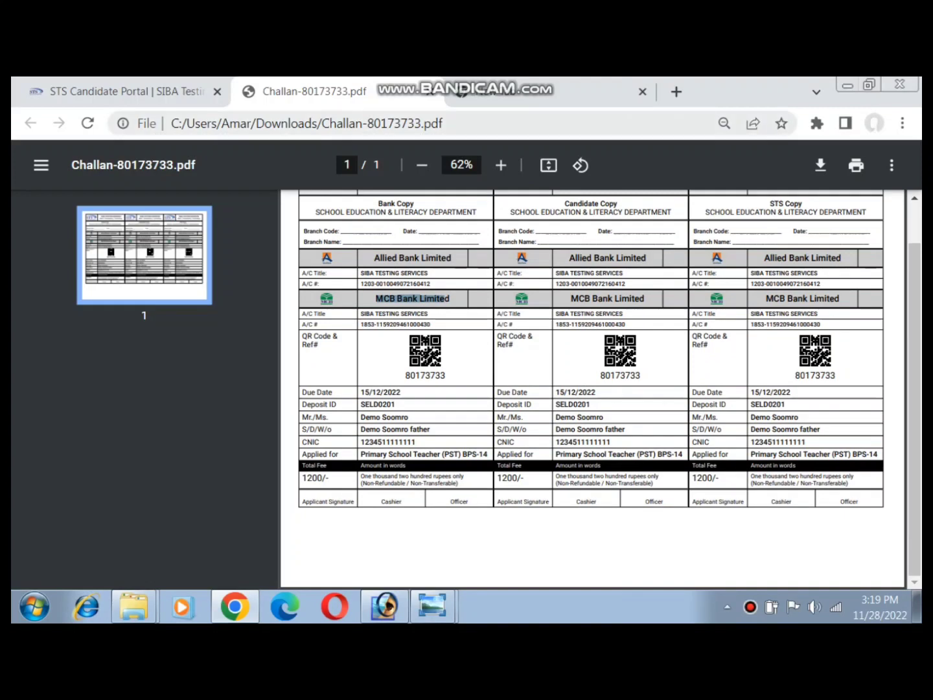
pyautogui.click(126, 91)
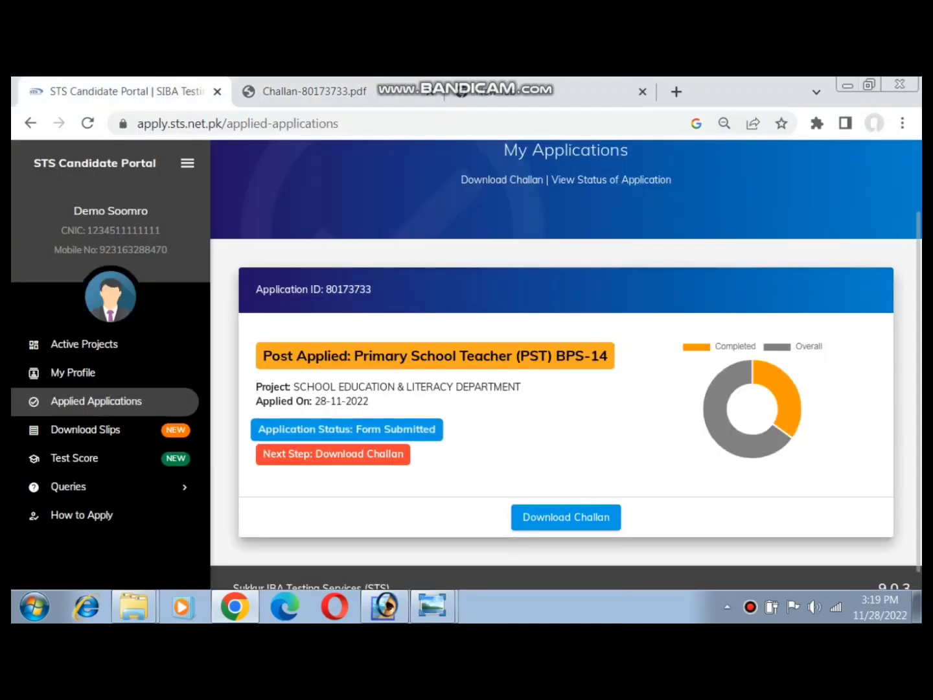